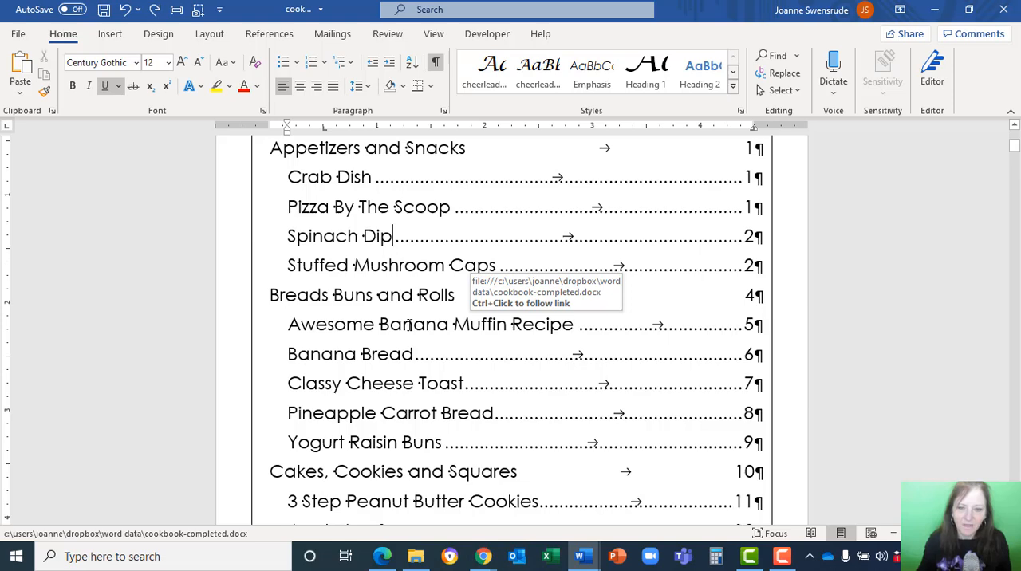
Review the table of contents and check the styles applied to the Appetizers and Snacks title and the Crab Dish heading.
scroll(408, 325, "down", 6)
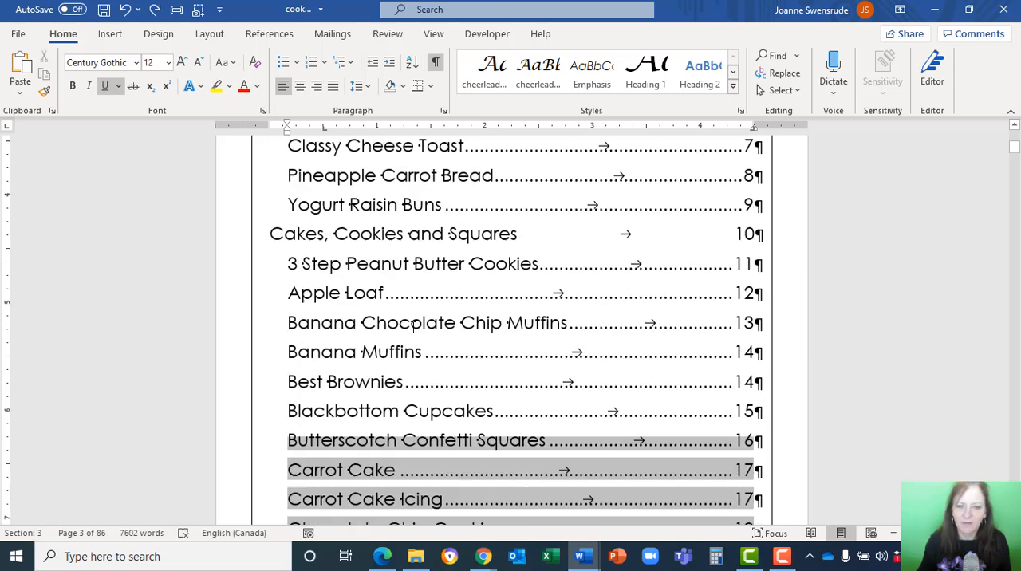
scroll(423, 342, "down", 9)
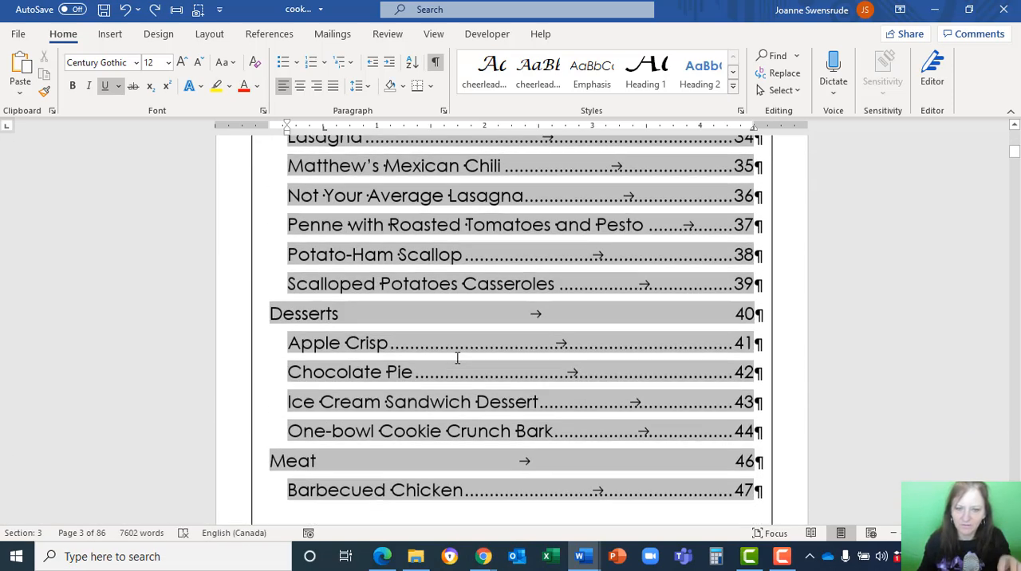
scroll(457, 357, "down", 3)
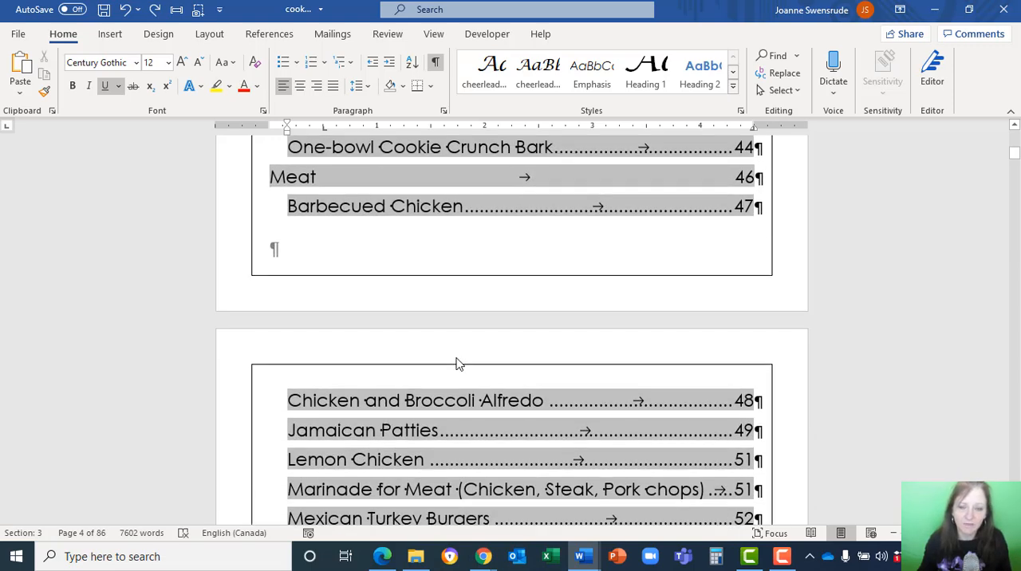
scroll(459, 359, "down", 4)
scroll(467, 355, "down", 7)
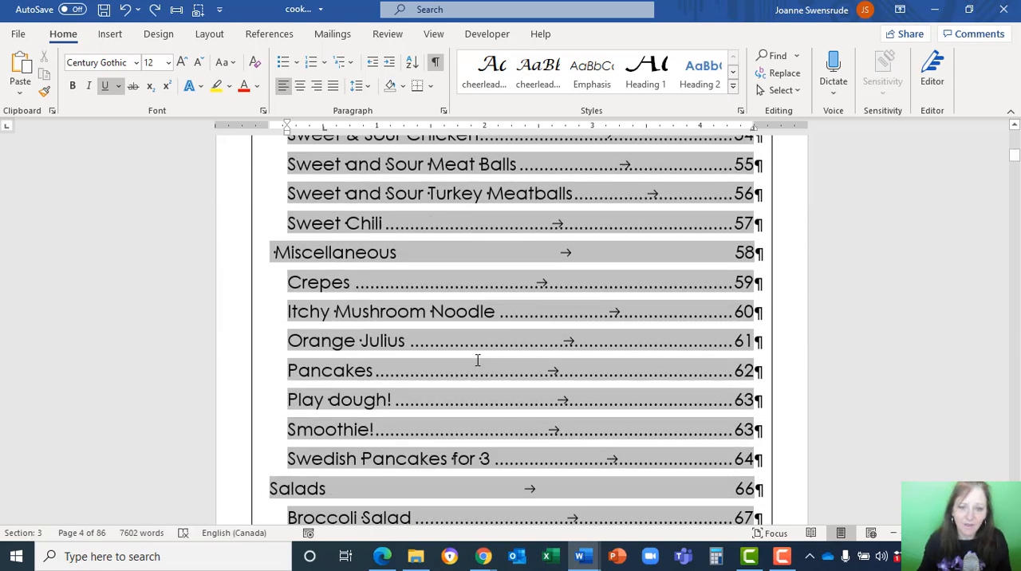
scroll(485, 351, "down", 15)
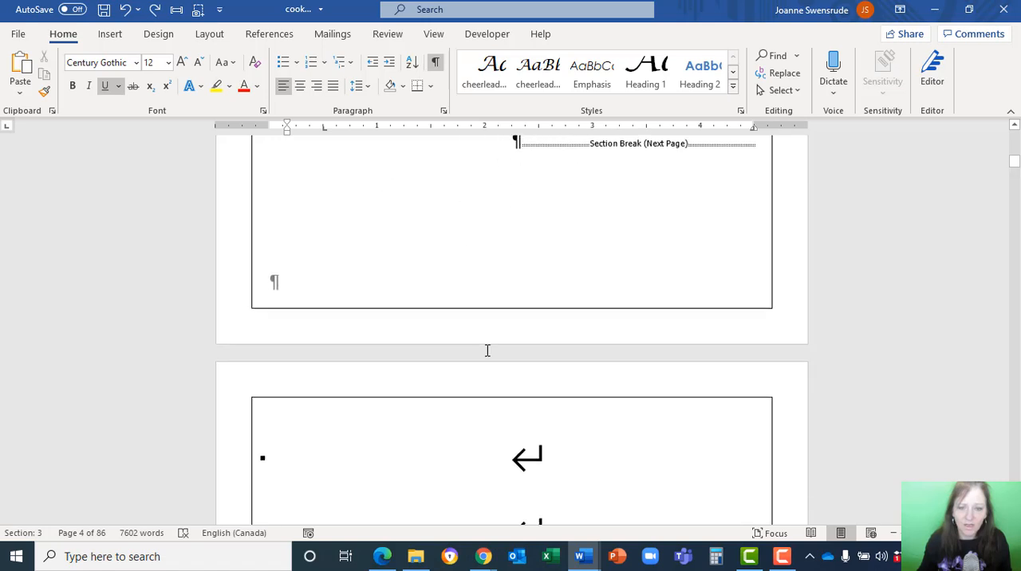
left_click(478, 236)
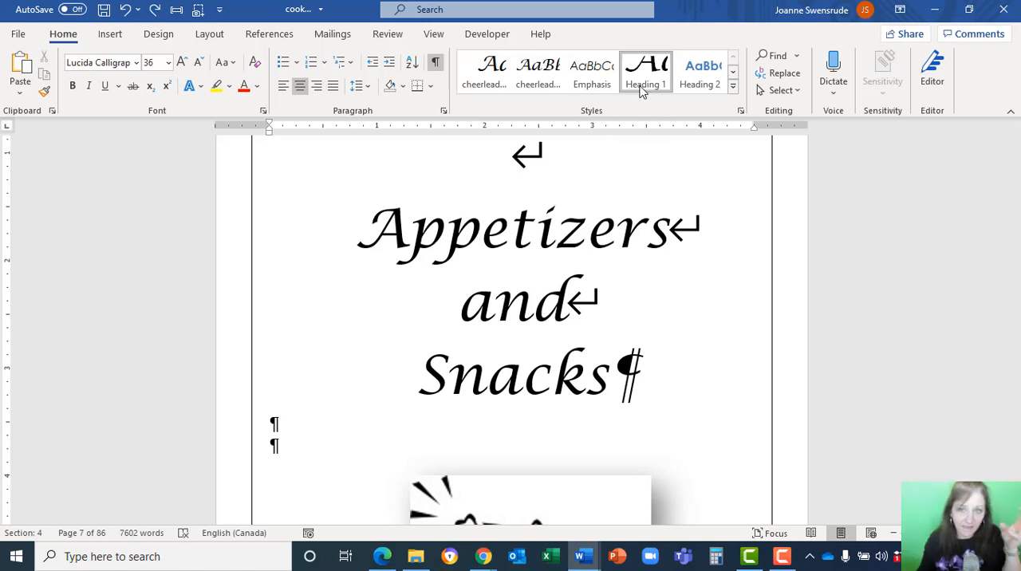
scroll(527, 293, "down", 10)
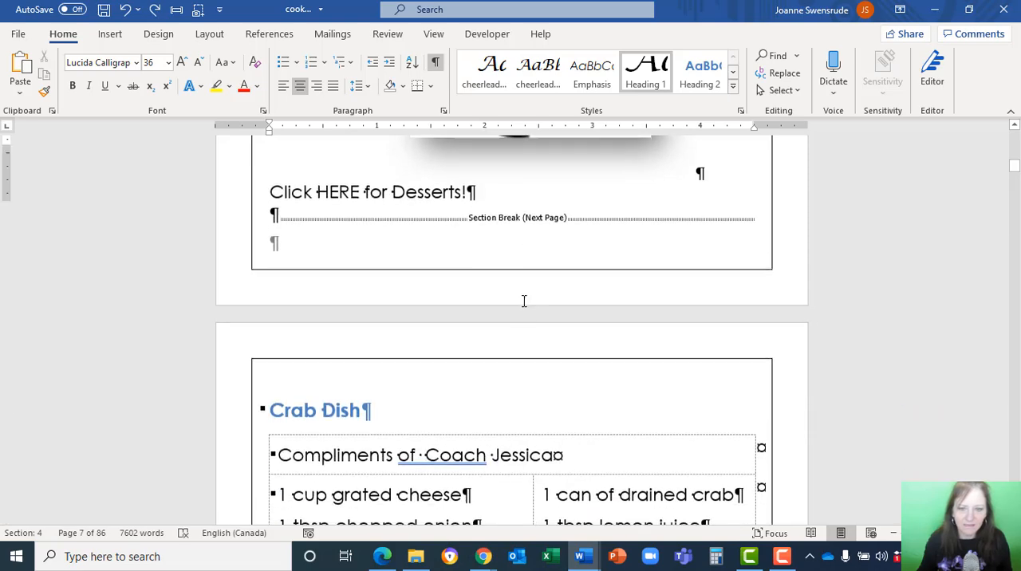
scroll(463, 287, "up", 3)
left_click(304, 294)
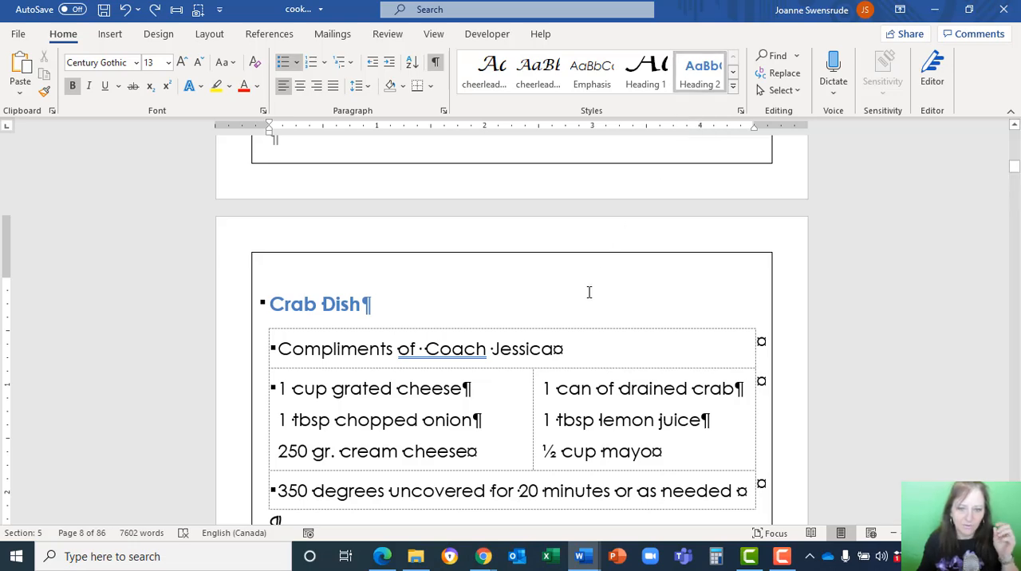
Compare the recipe headings with the table of contents and examine the "Click HERE for Desserts!" line on the Appetizers and Snacks page.
scroll(589, 301, "down", 3)
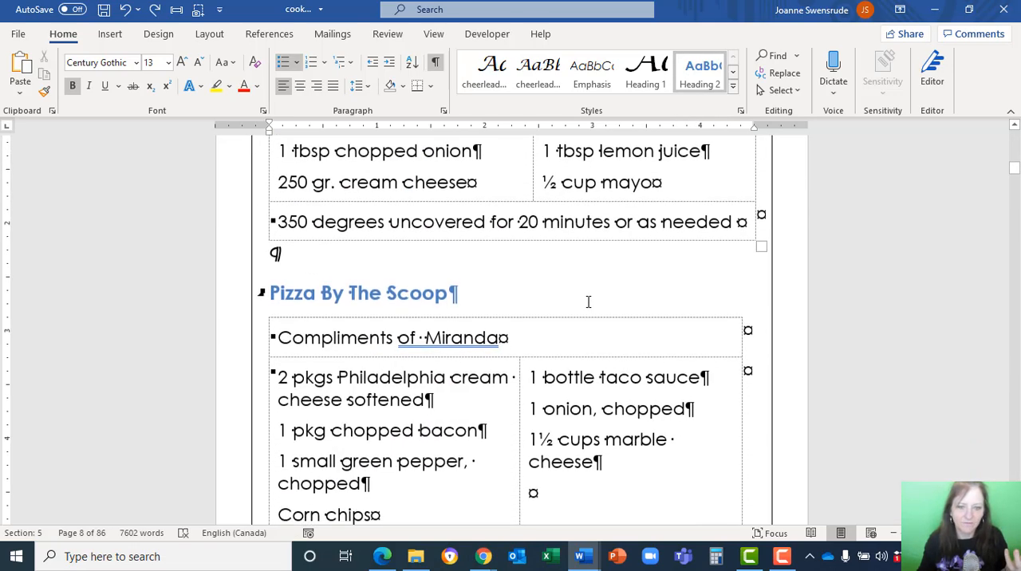
scroll(587, 307, "down", 5)
scroll(587, 315, "down", 15)
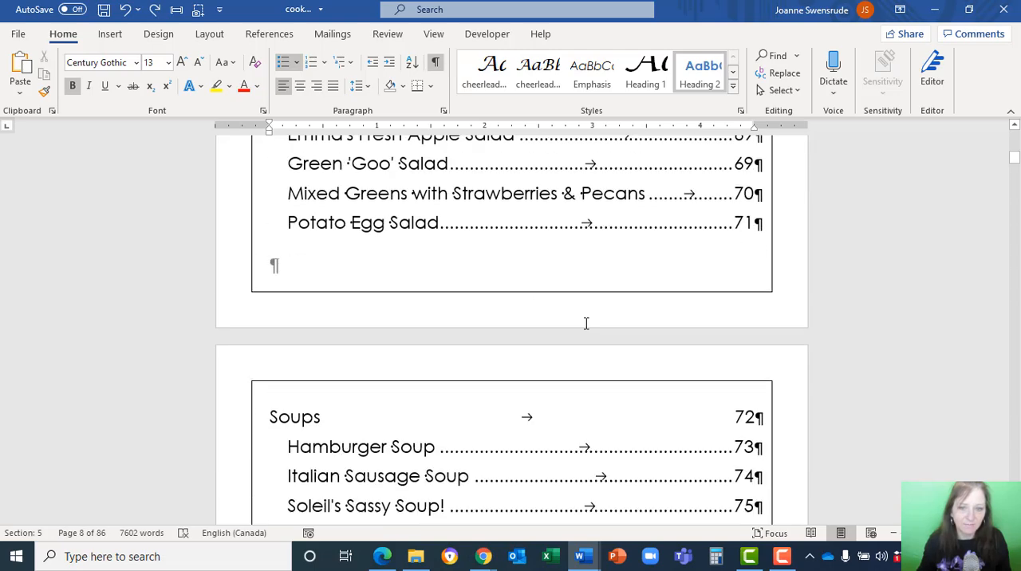
scroll(587, 319, "up", 5)
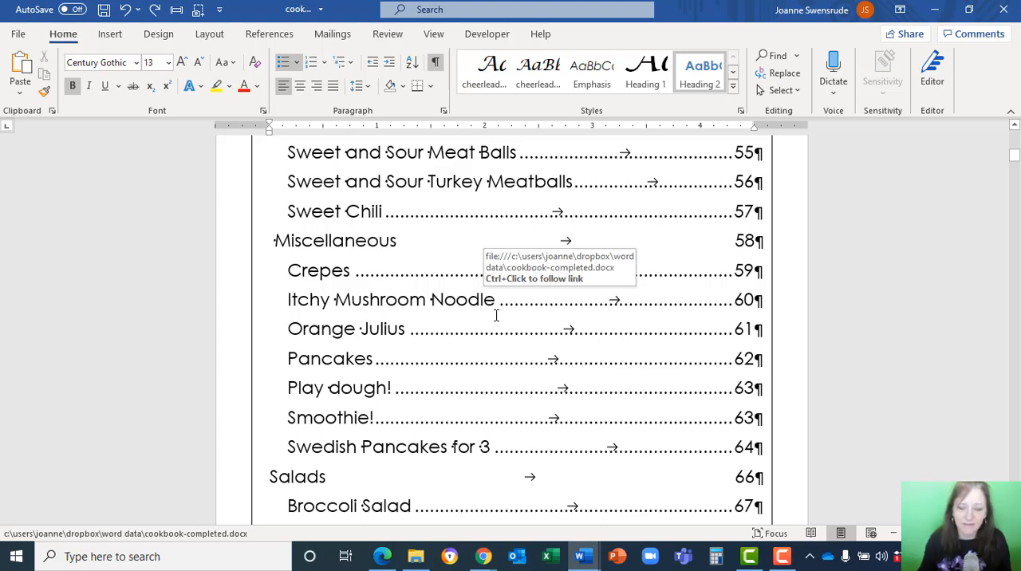
scroll(495, 316, "down", 1)
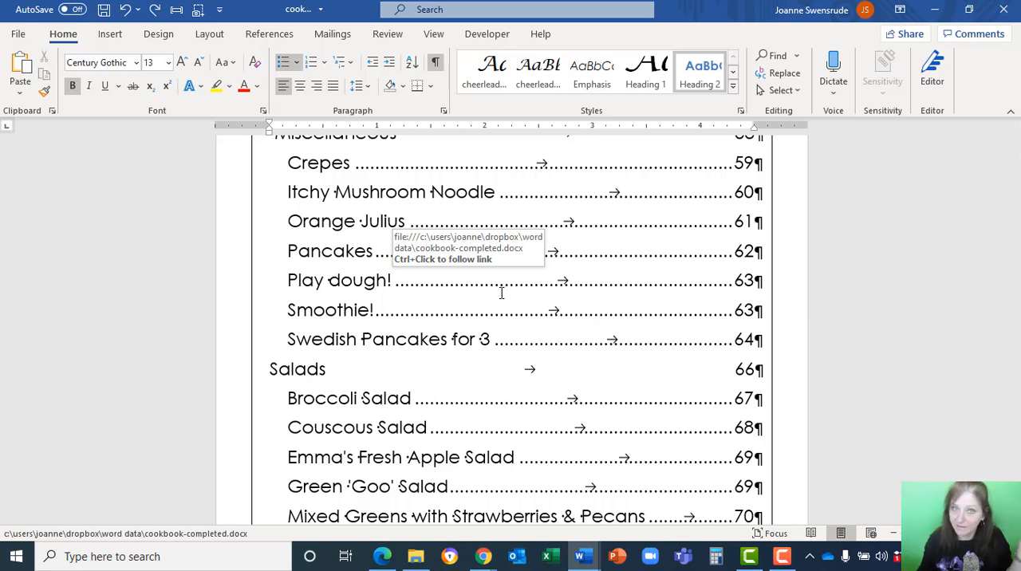
scroll(501, 293, "down", 15)
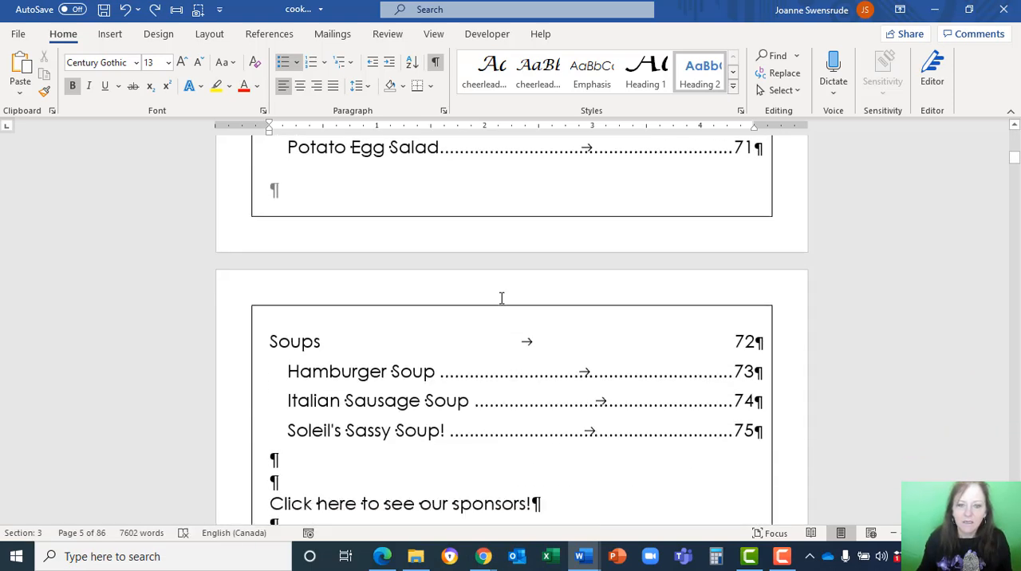
scroll(501, 302, "down", 7)
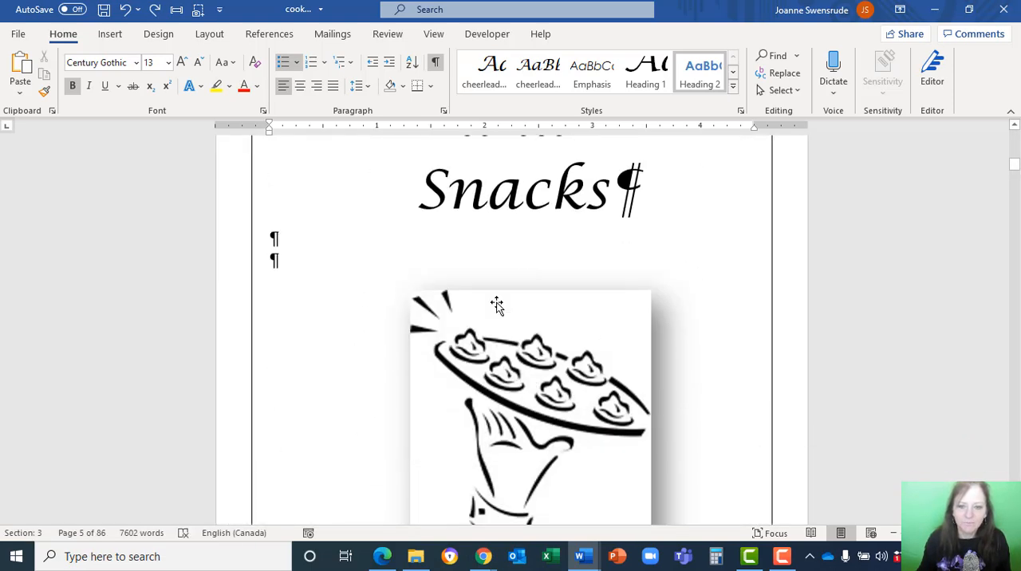
left_click(496, 302)
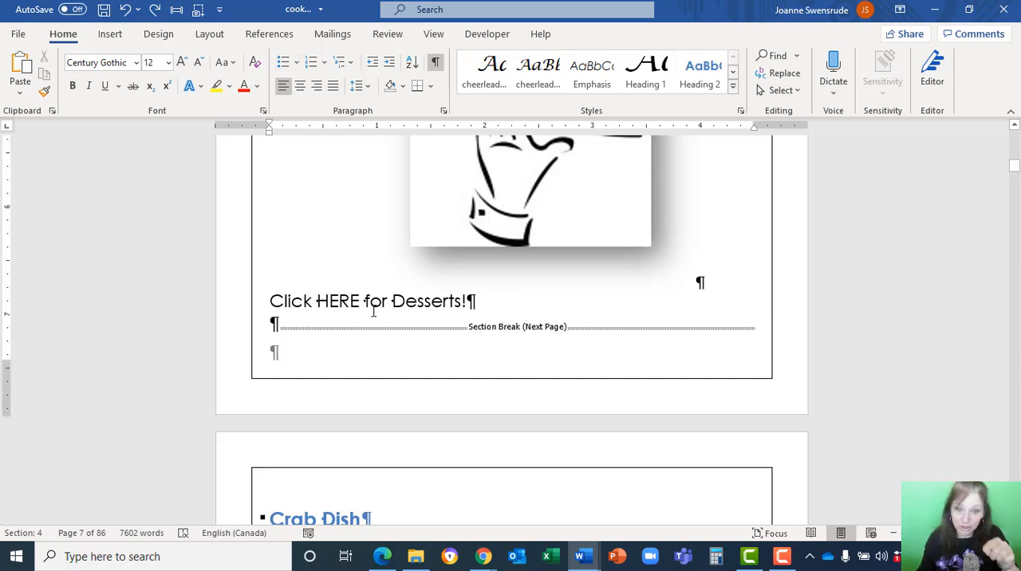
scroll(417, 311, "down", 10)
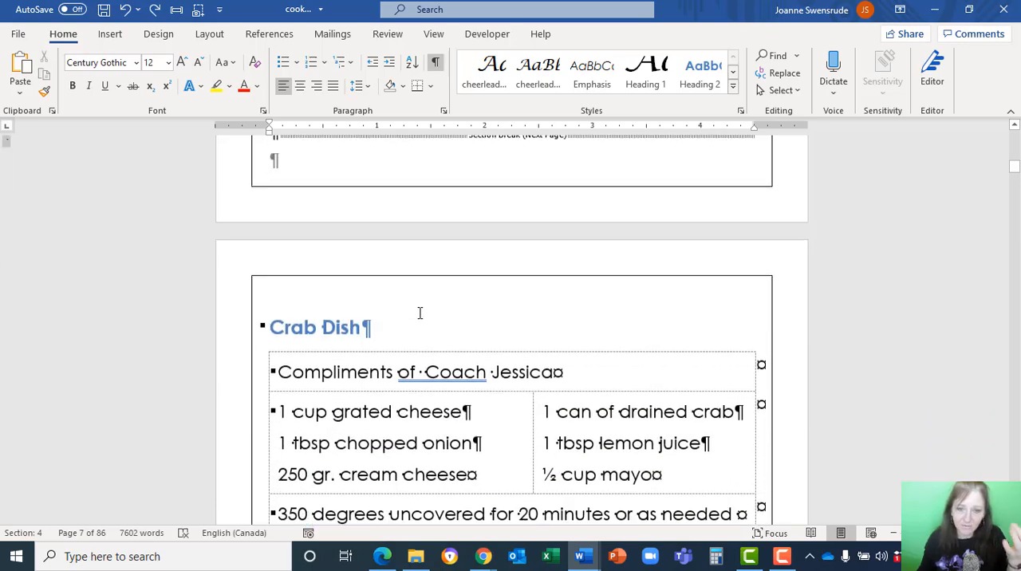
scroll(418, 320, "down", 3)
scroll(419, 323, "up", 12)
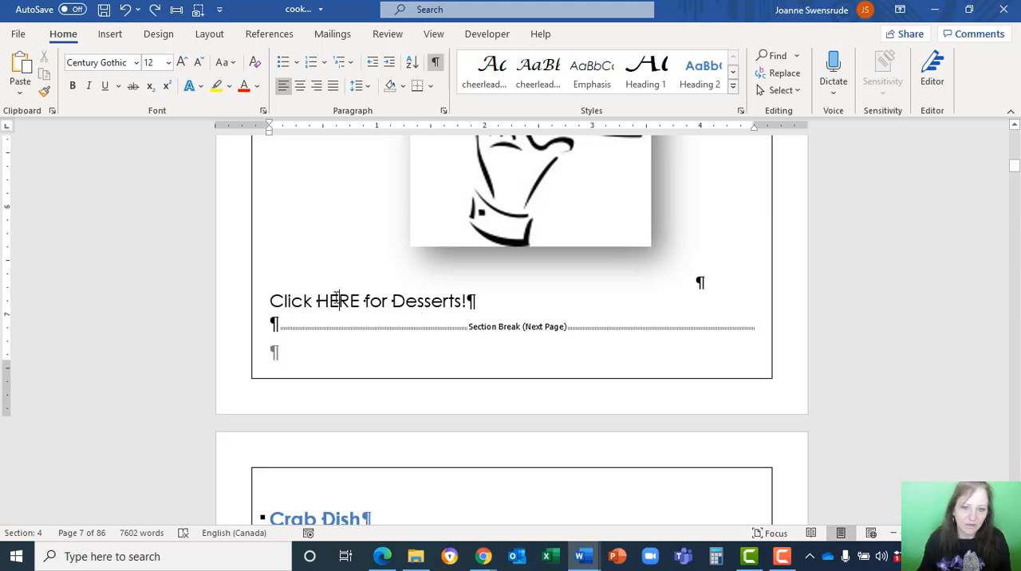
scroll(406, 319, "up", 6)
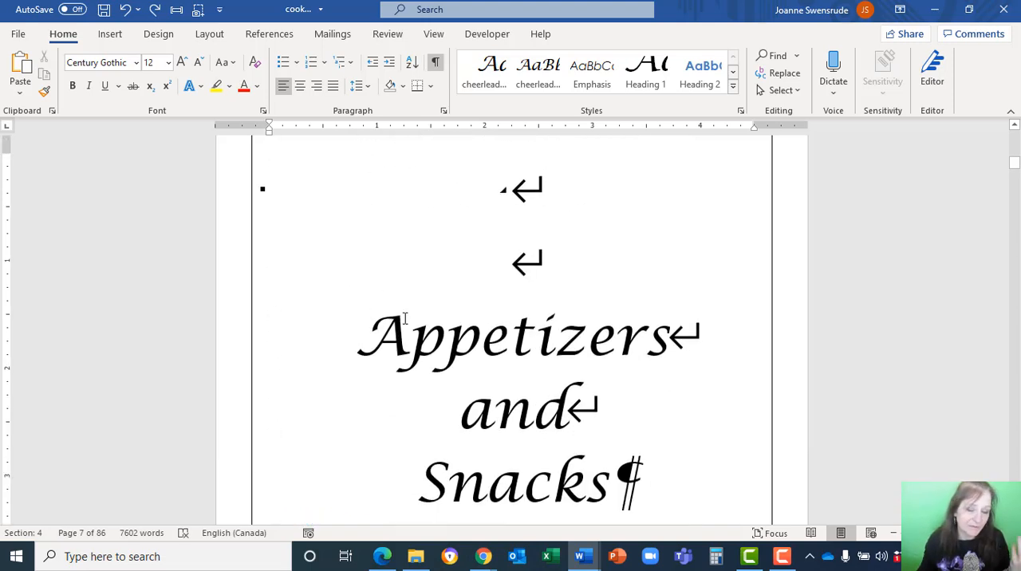
scroll(405, 320, "down", 9)
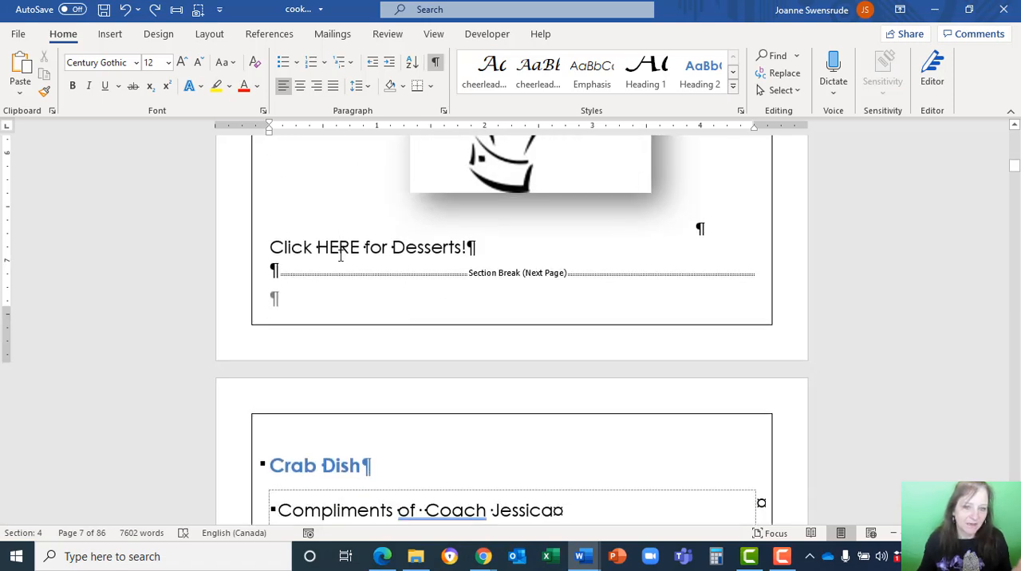
Link the word HERE in "Click HERE for Desserts!" to the Desserts heading in this document.
double_click(339, 249)
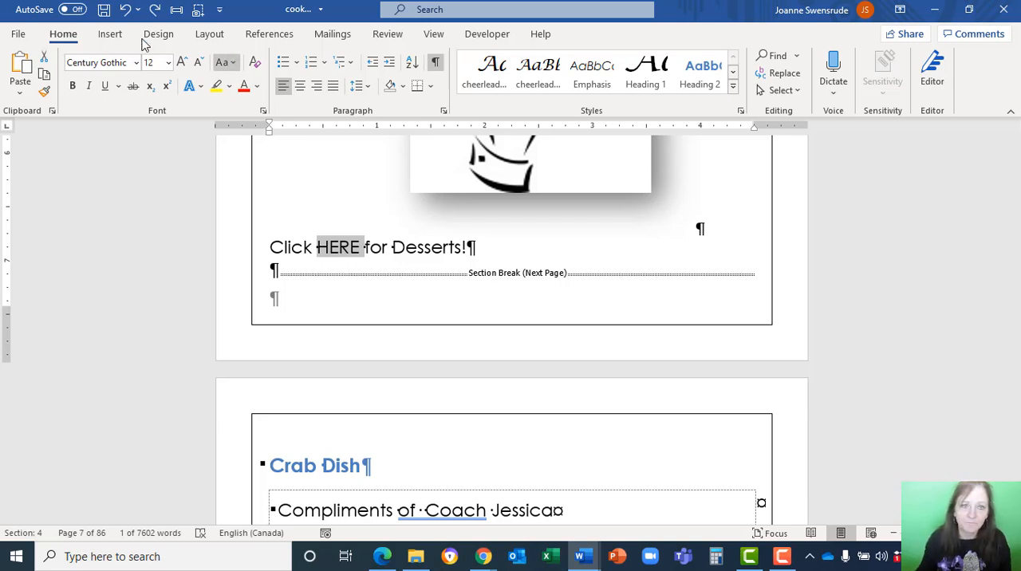
left_click(112, 35)
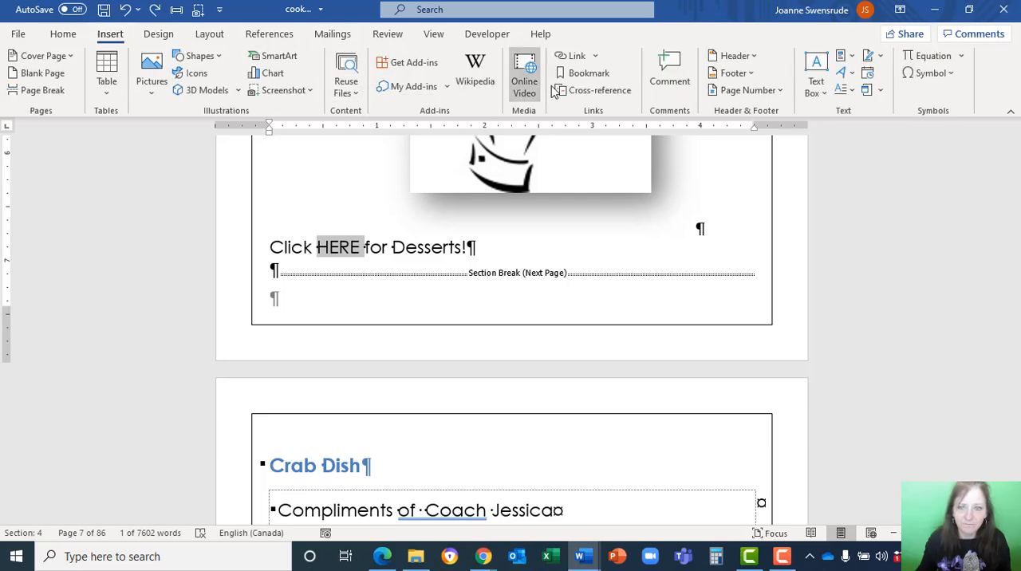
left_click(576, 57)
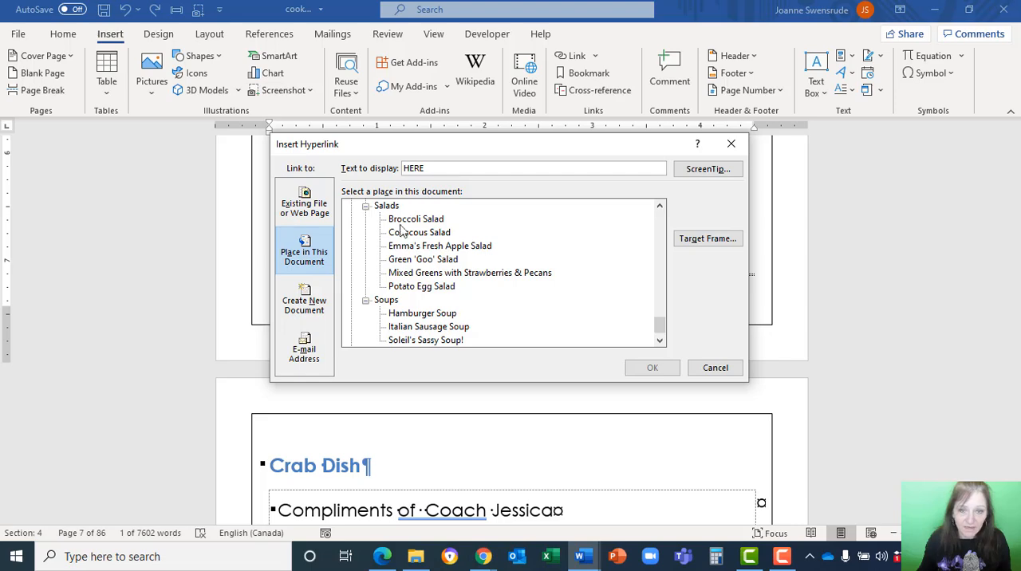
scroll(407, 234, "up", 10)
scroll(407, 234, "up", 15)
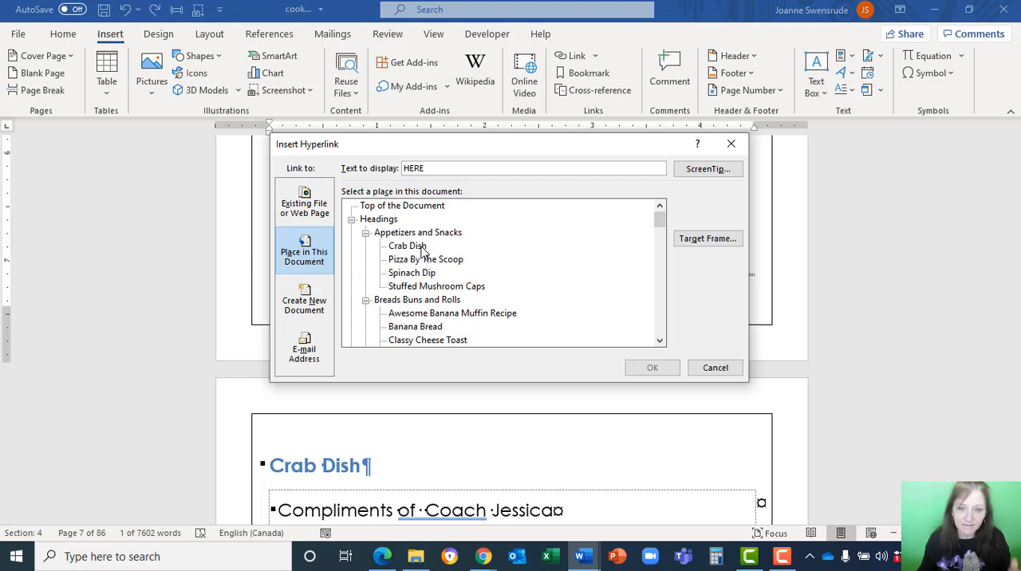
scroll(423, 251, "down", 8)
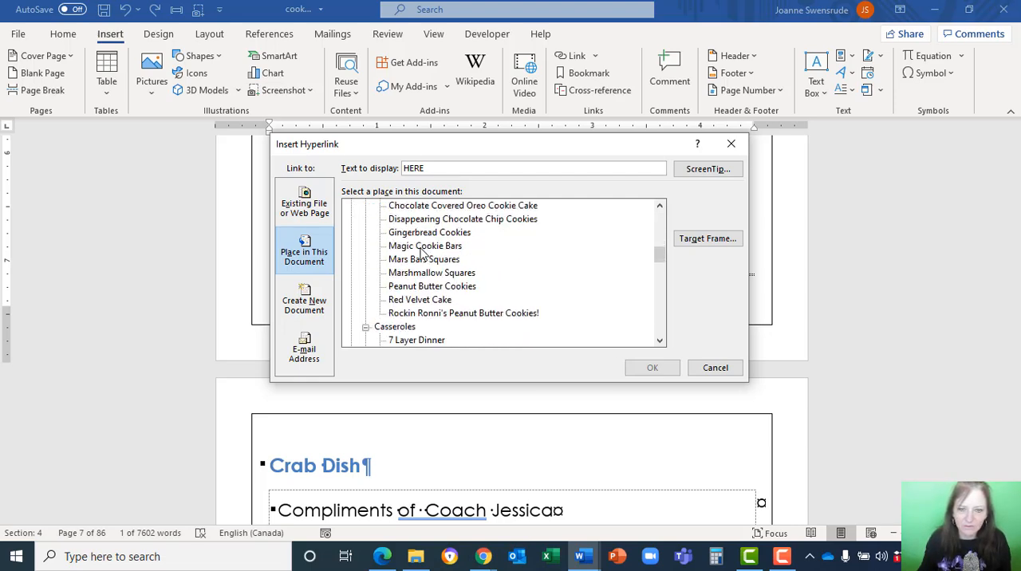
scroll(422, 251, "down", 8)
scroll(423, 254, "up", 2)
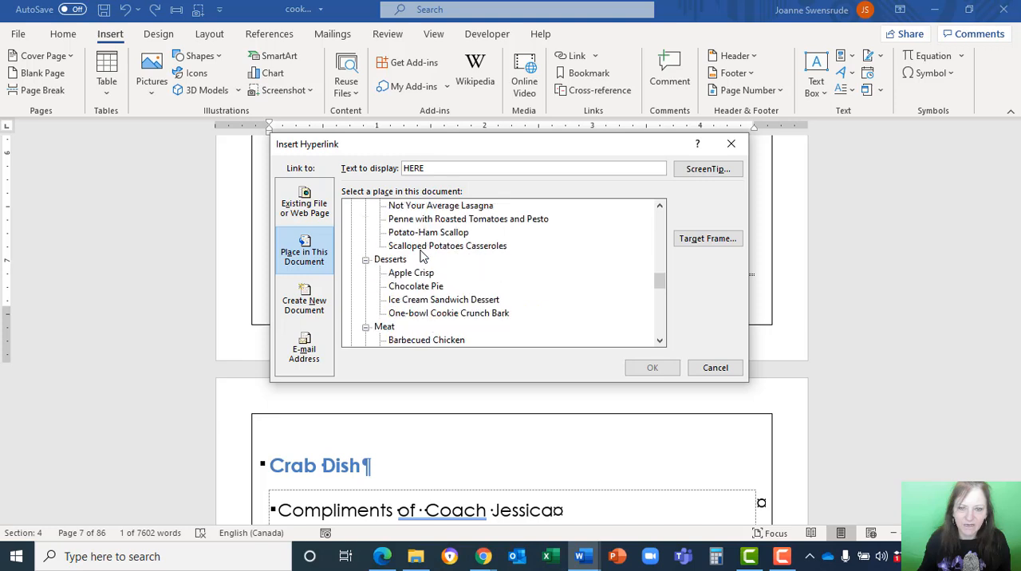
left_click(394, 260)
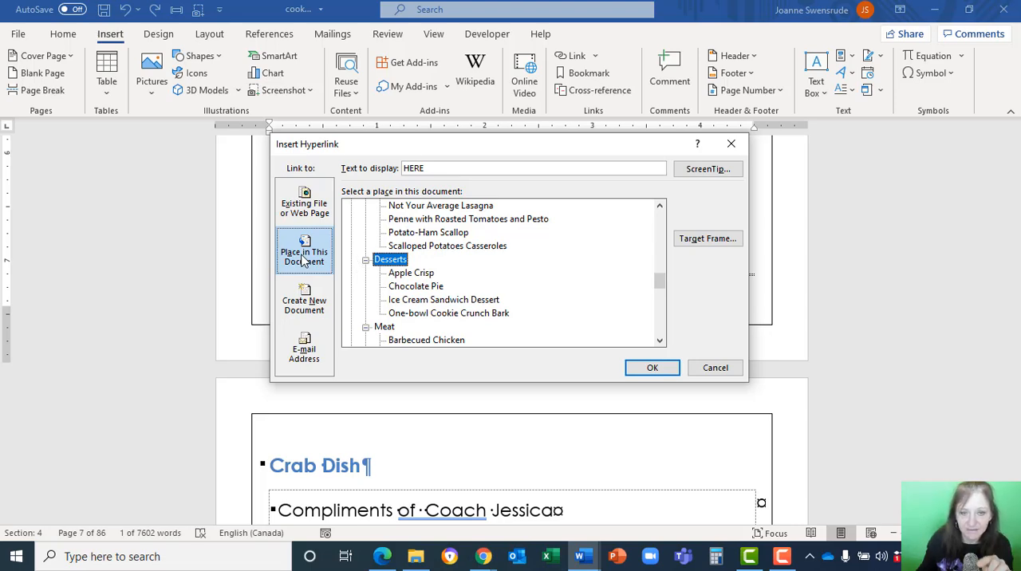
left_click(651, 369)
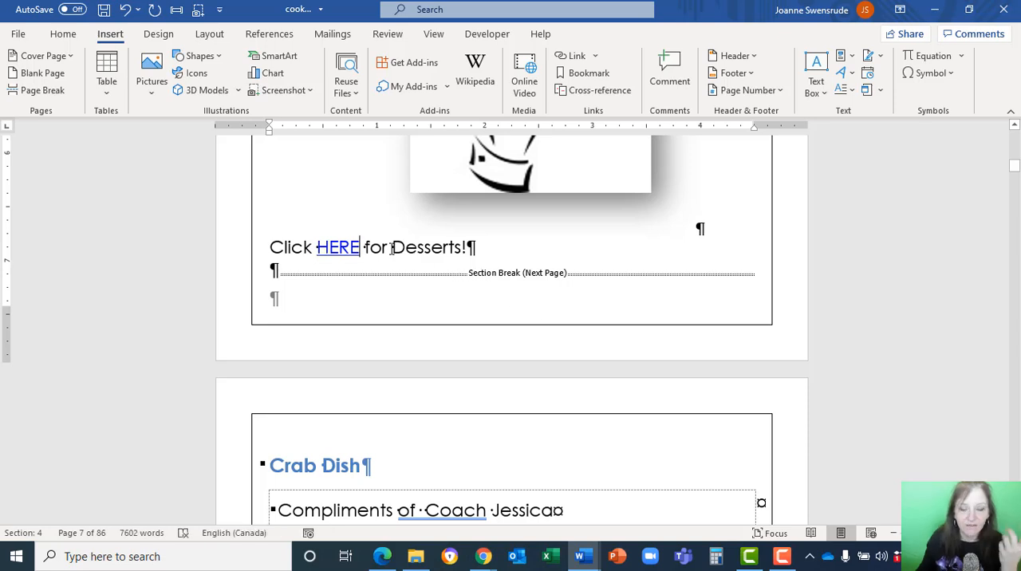
Follow the HERE link and check the style of the Desserts title.
left_click(348, 249, "ctrl")
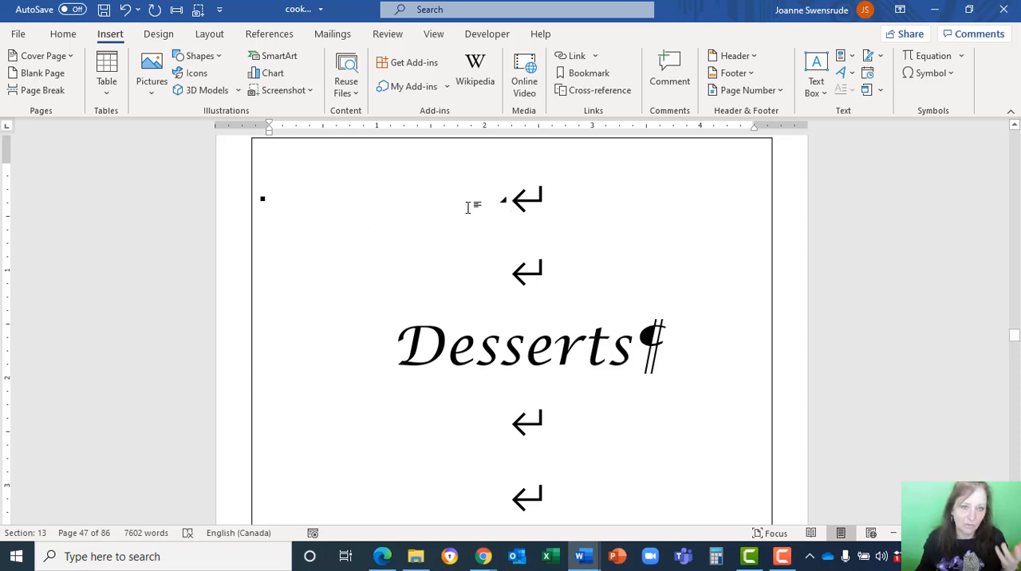
left_click(63, 34)
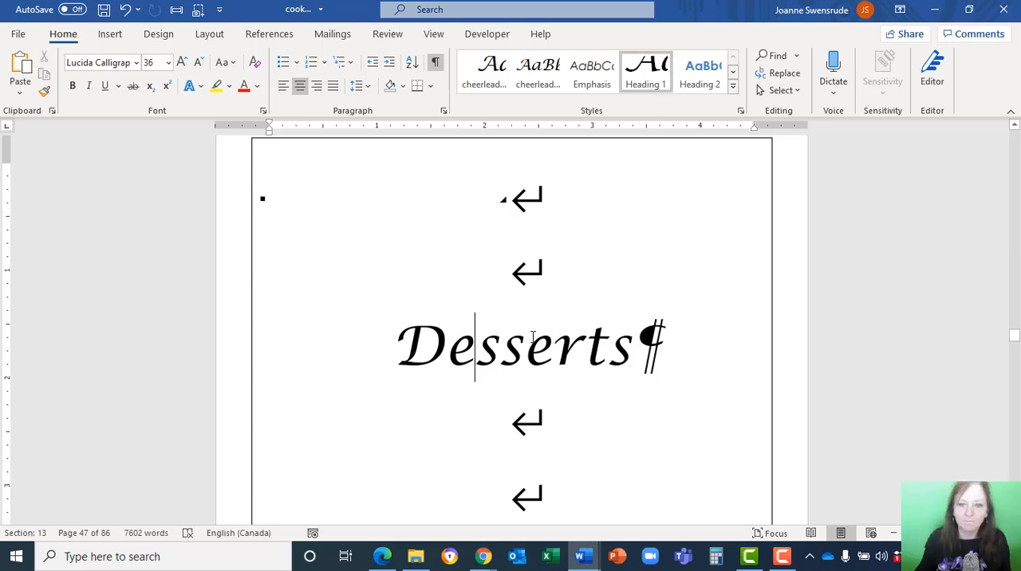
scroll(533, 336, "up", 20)
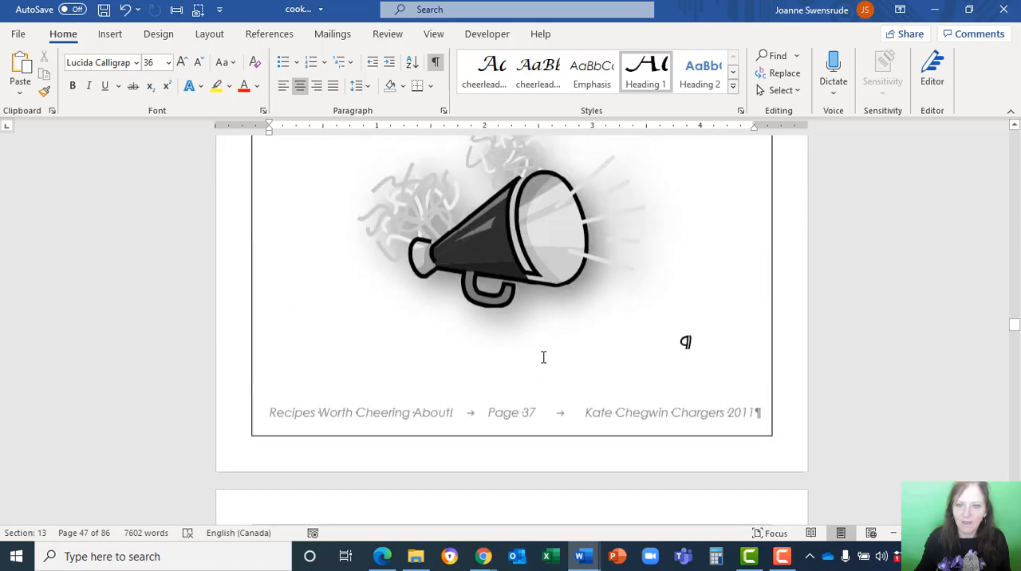
Show the Navigation Pane and jump to the Appetizers and Snacks heading.
left_click(431, 35)
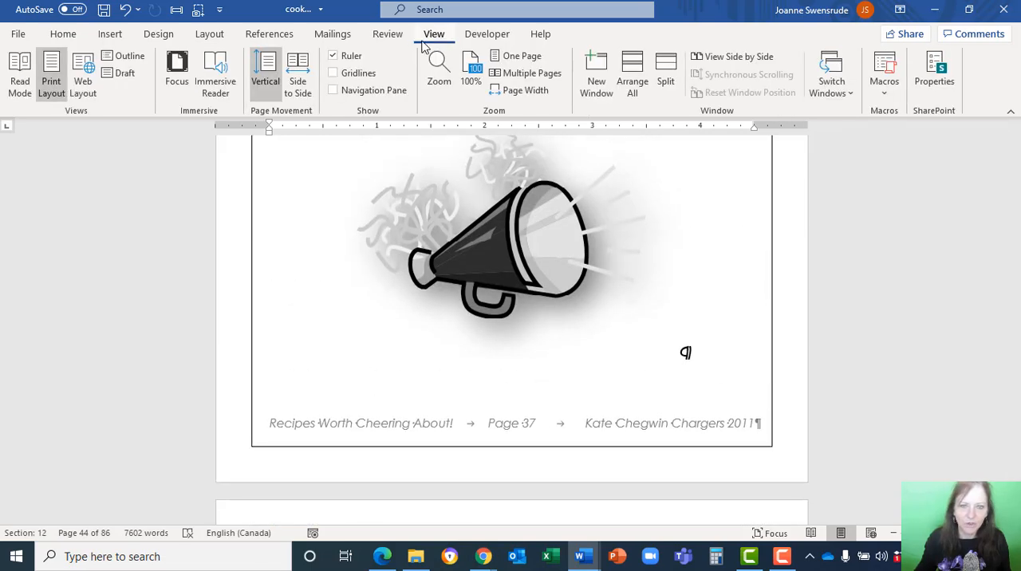
left_click(345, 90)
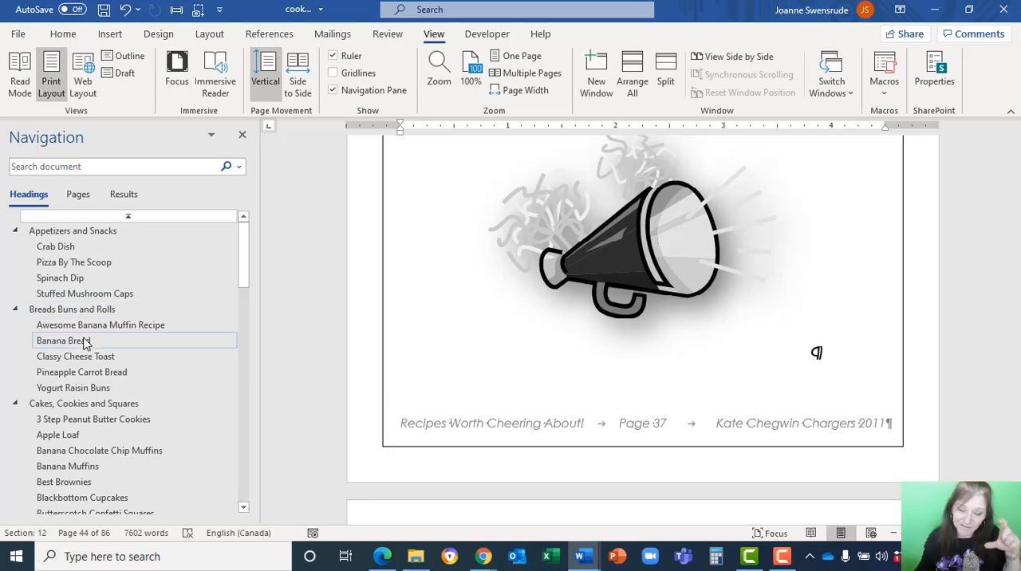
left_click(64, 232)
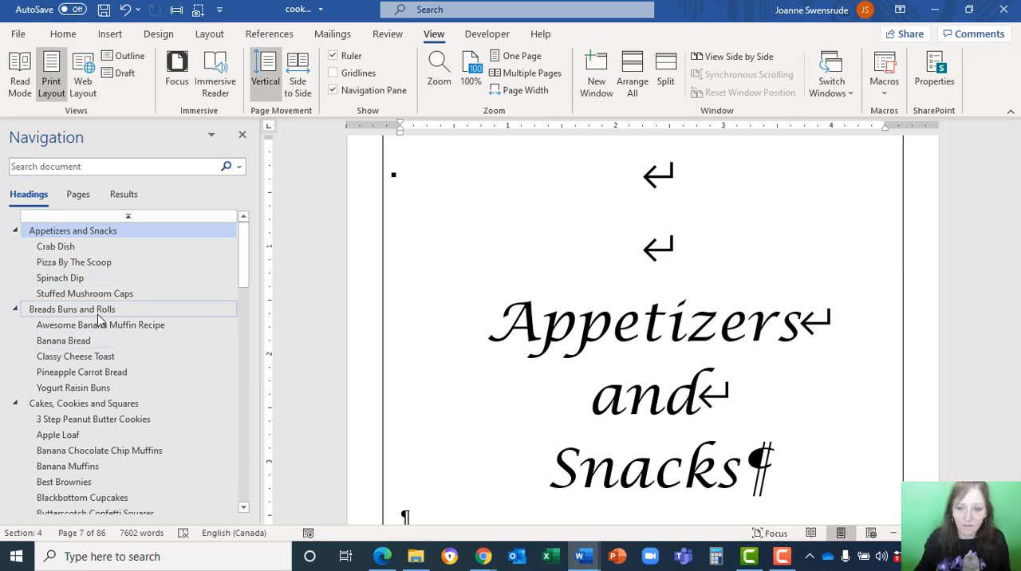
Examine the "Click here to see our sponsors!" line below the table of contents and the Corporate Sponsors section on the last page.
scroll(473, 335, "down", 3)
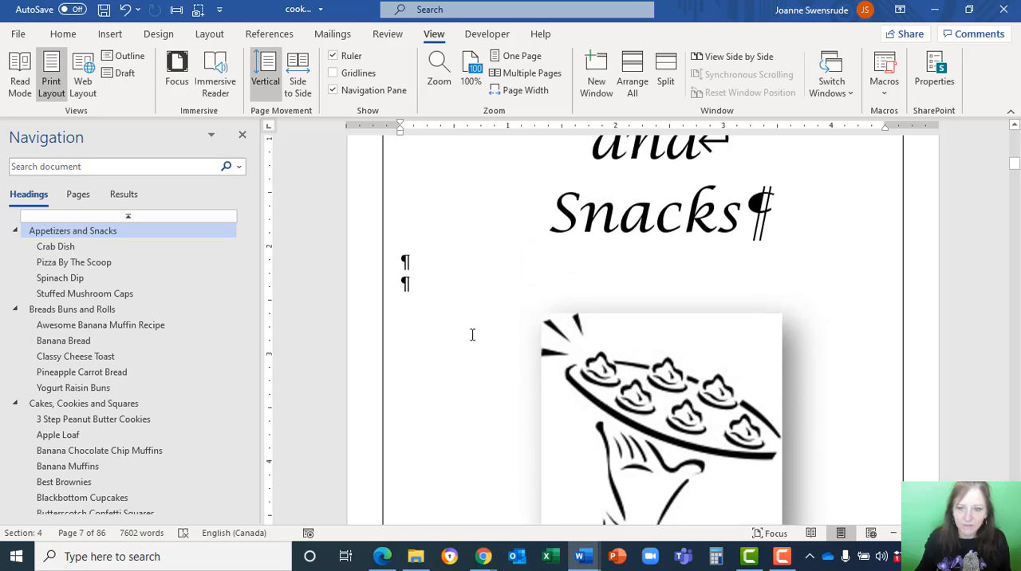
scroll(473, 336, "down", 15)
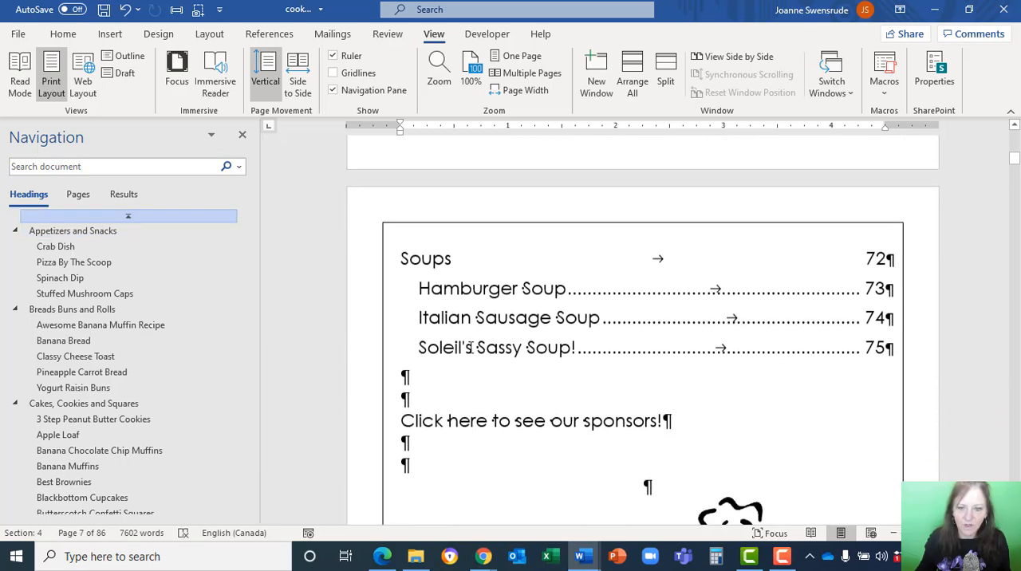
scroll(471, 347, "down", 2)
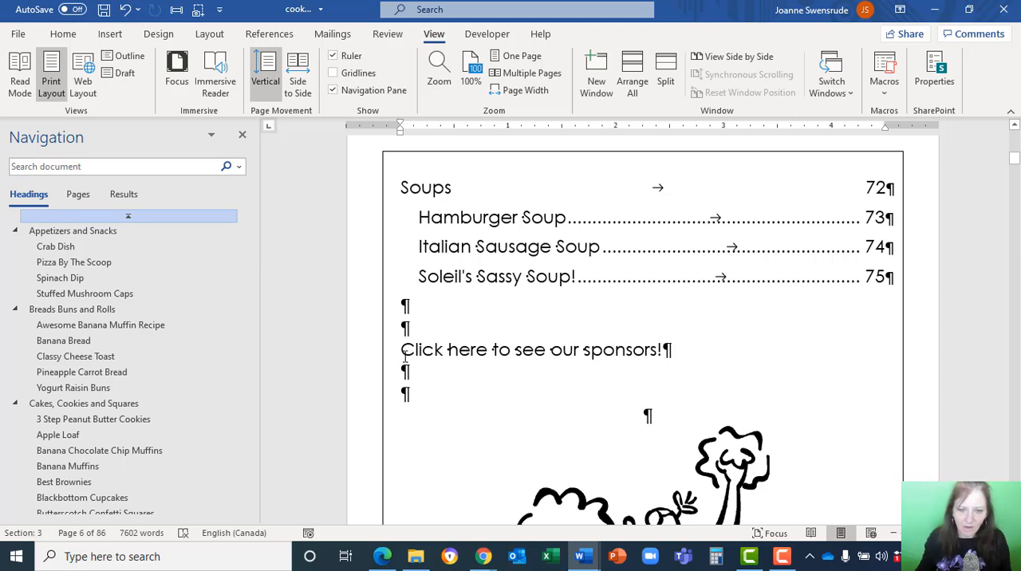
double_click(459, 348)
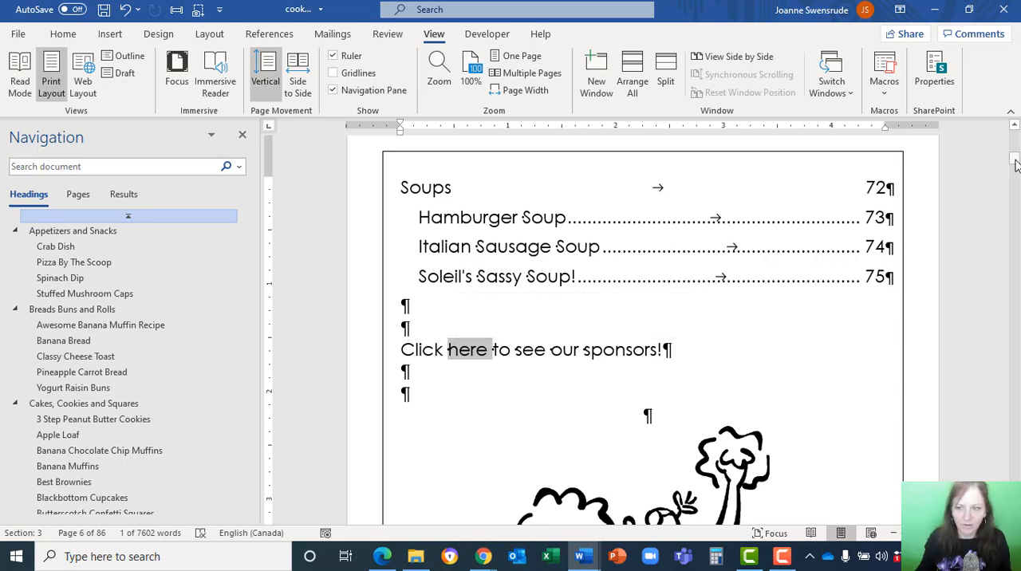
left_click_drag(1016, 163, 985, 460)
scroll(981, 432, "down", 10)
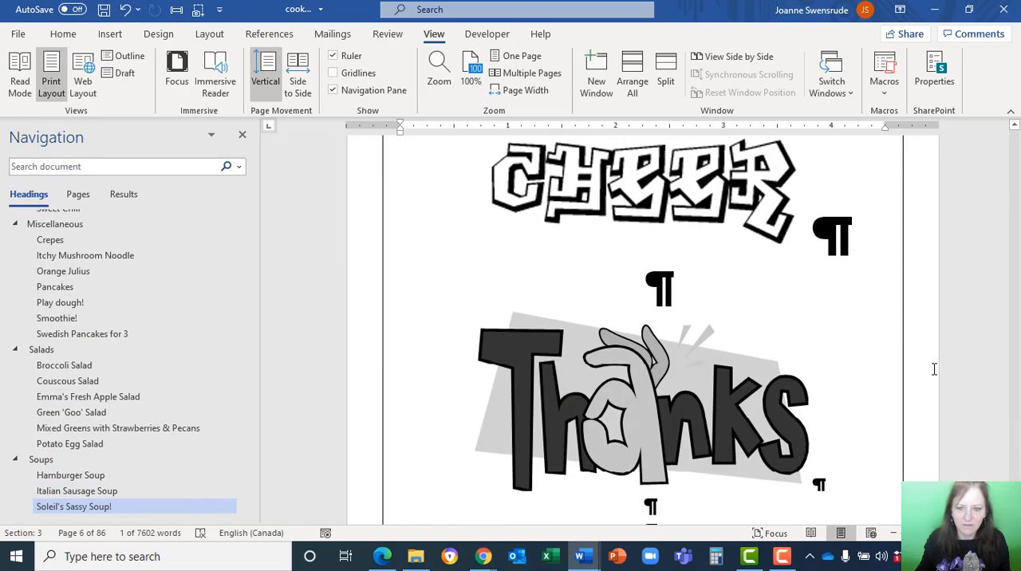
scroll(934, 370, "down", 1)
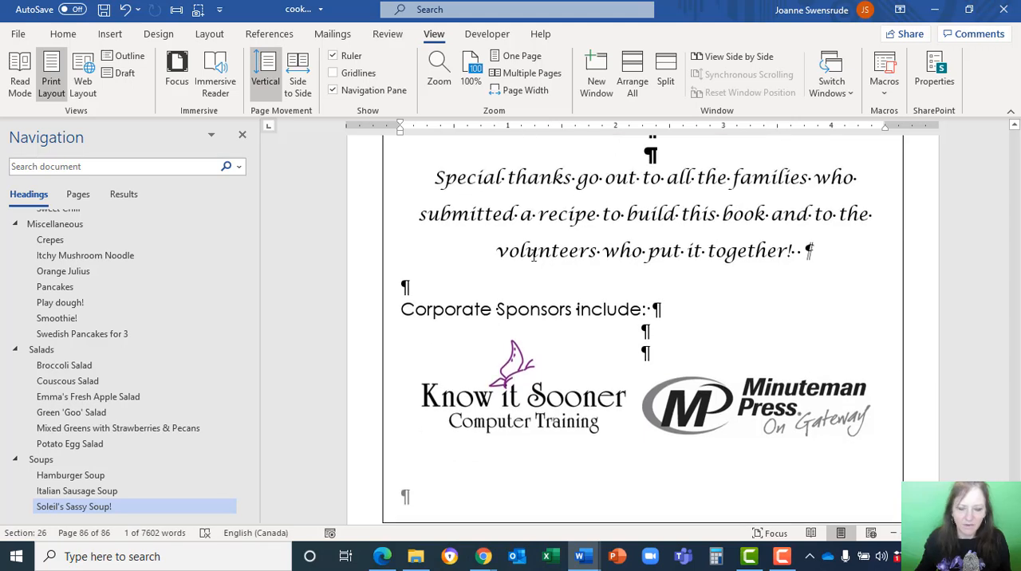
left_click(401, 303)
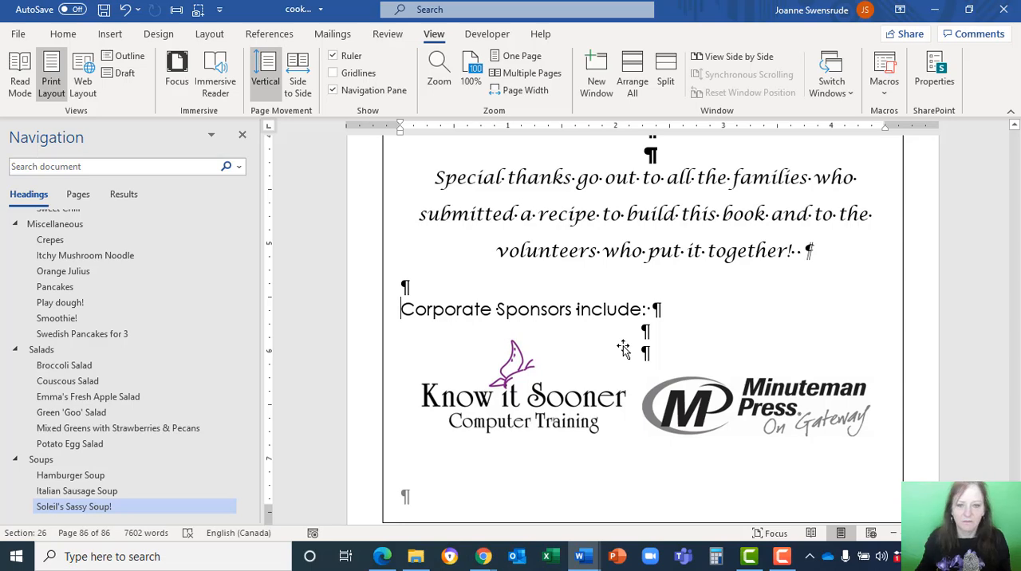
scroll(625, 344, "up", 1)
scroll(625, 348, "up", 8)
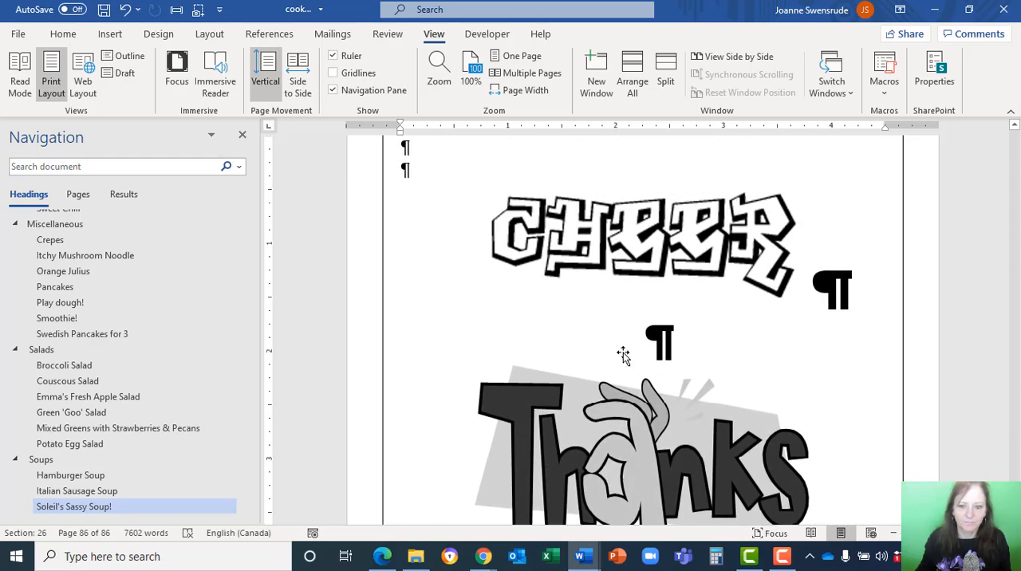
scroll(621, 357, "down", 8)
scroll(622, 355, "down", 2)
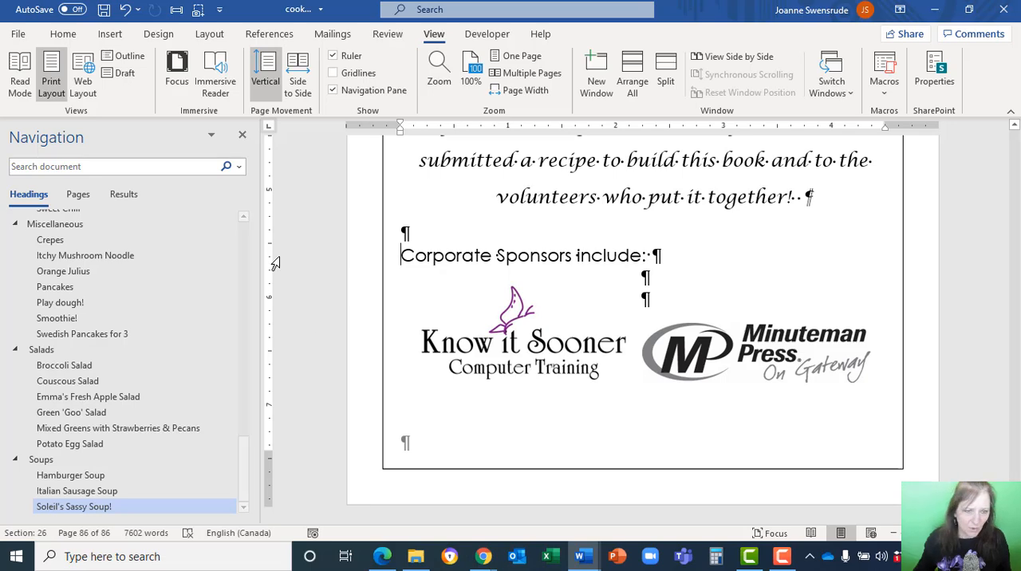
Start a hyperlink on the word "here" in "Click here to see our sponsors!" below the table of contents.
scroll(94, 270, "up", 15)
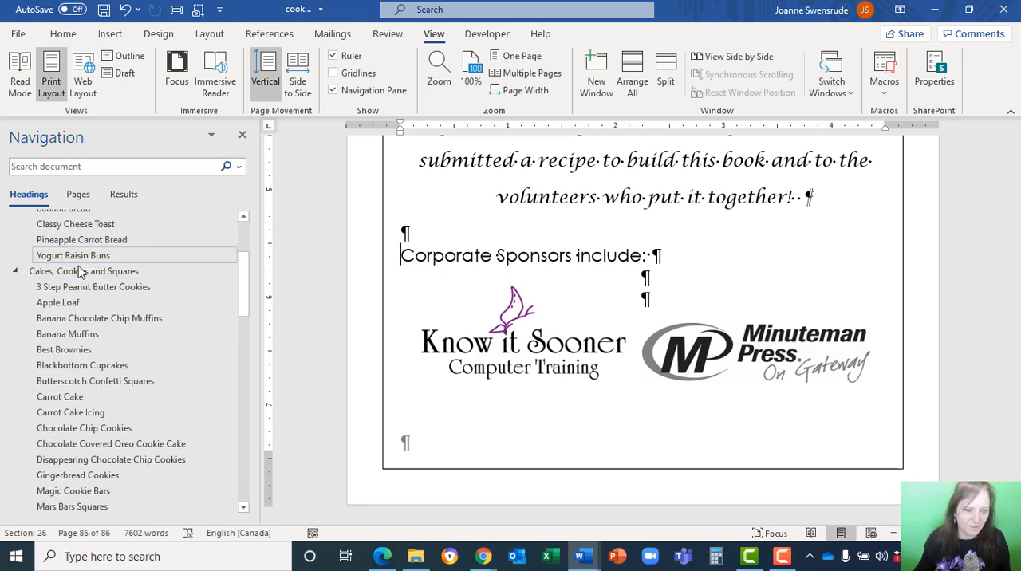
scroll(84, 265, "up", 3)
left_click(75, 231)
scroll(415, 273, "up", 20)
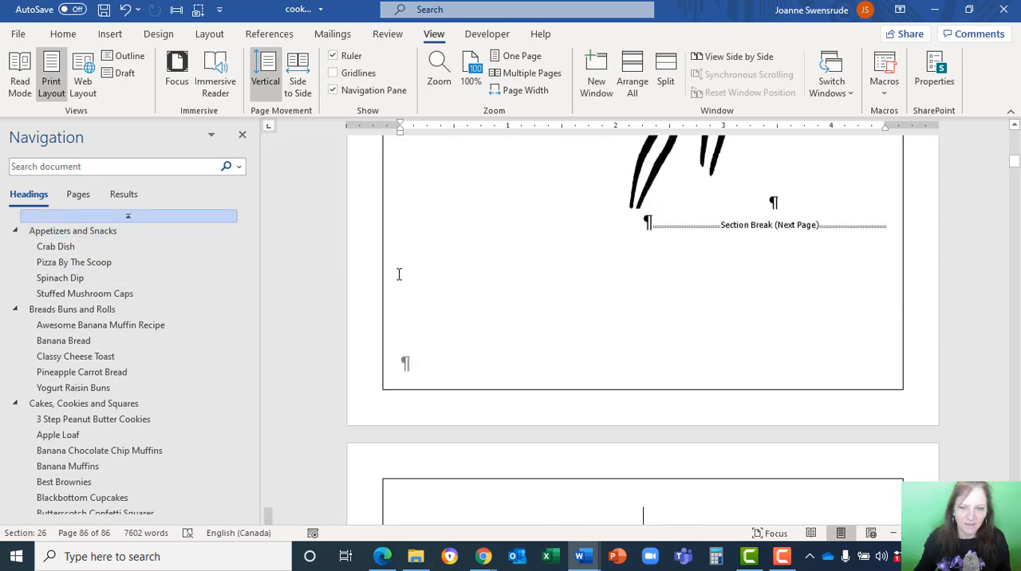
scroll(418, 273, "down", 4)
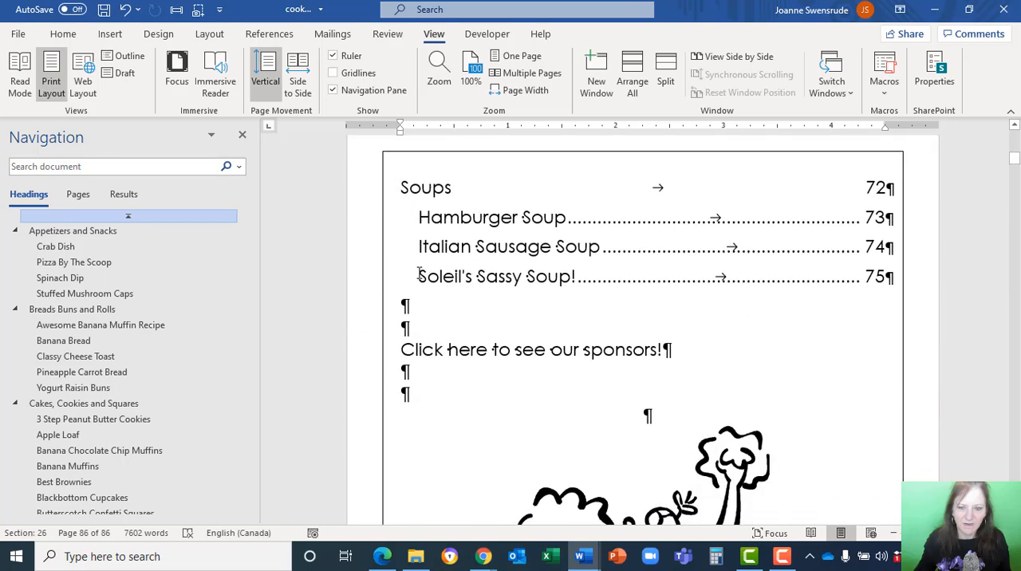
double_click(476, 349)
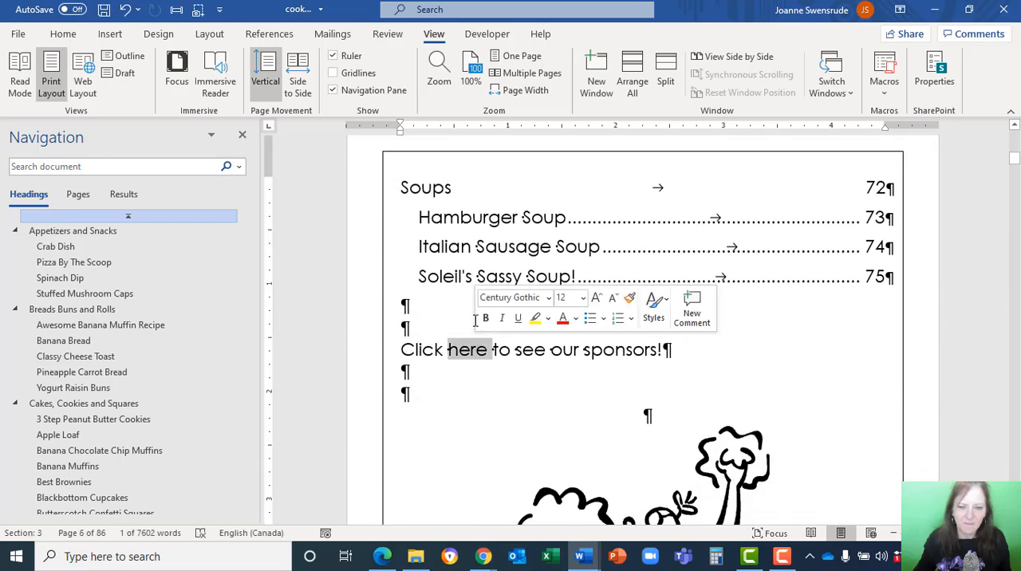
left_click(111, 34)
left_click(573, 56)
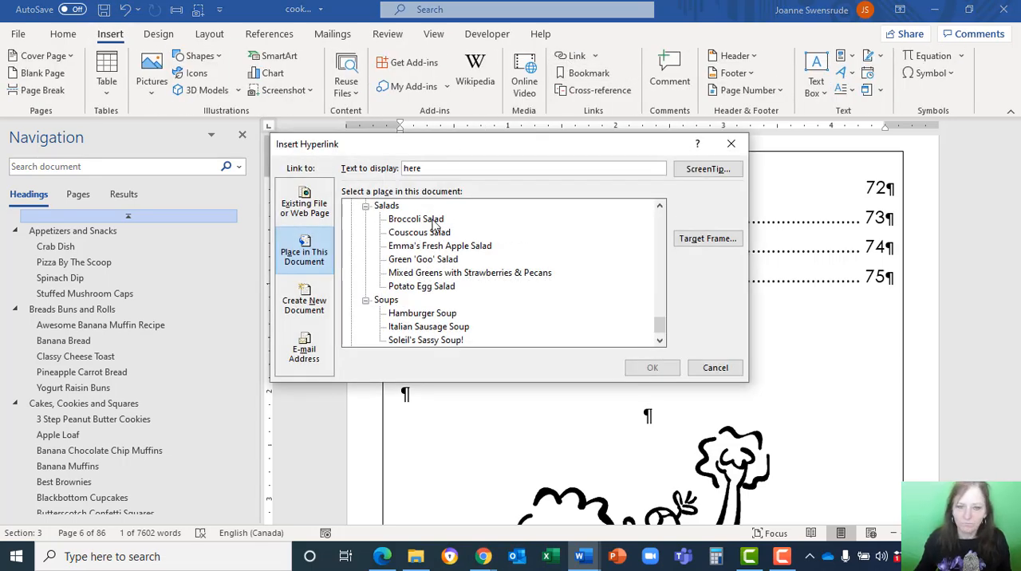
Look through the headings and bookmarks offered as link targets for a sponsors entry, and cancel the hyperlink.
scroll(586, 227, "down", 1)
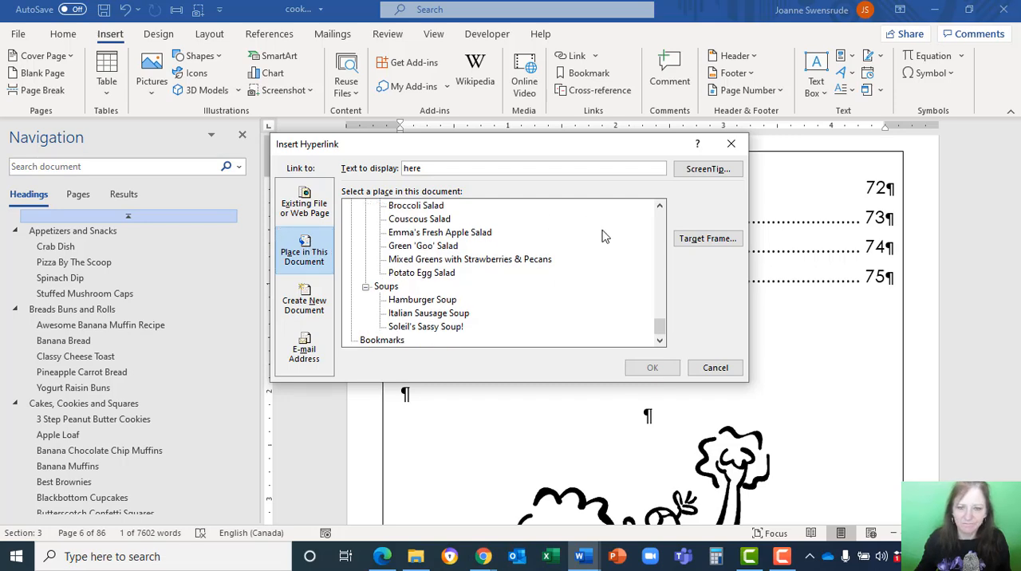
scroll(603, 240, "up", 5)
scroll(600, 243, "up", 10)
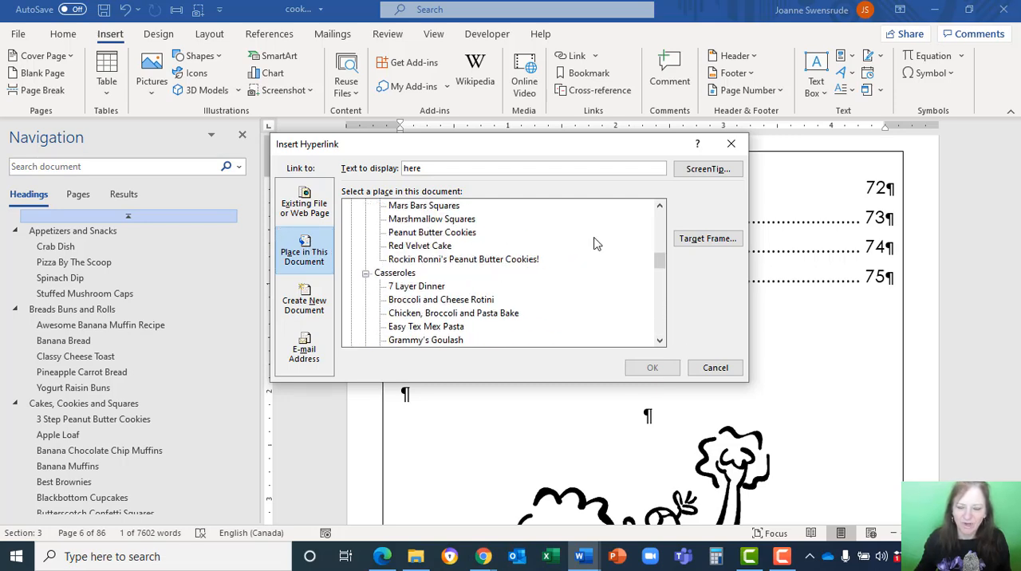
scroll(590, 242, "down", 8)
scroll(587, 241, "down", 2)
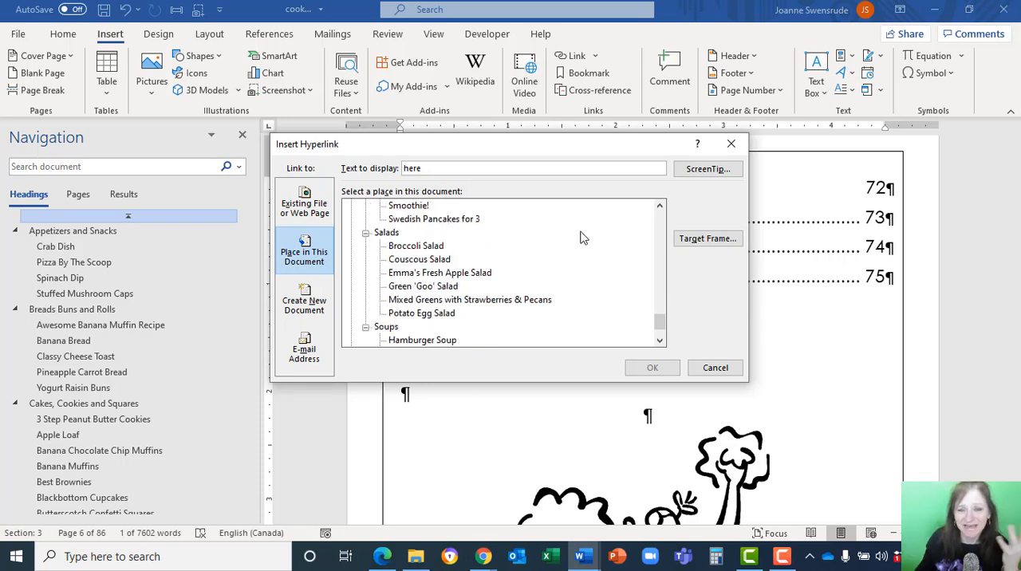
scroll(510, 262, "down", 1)
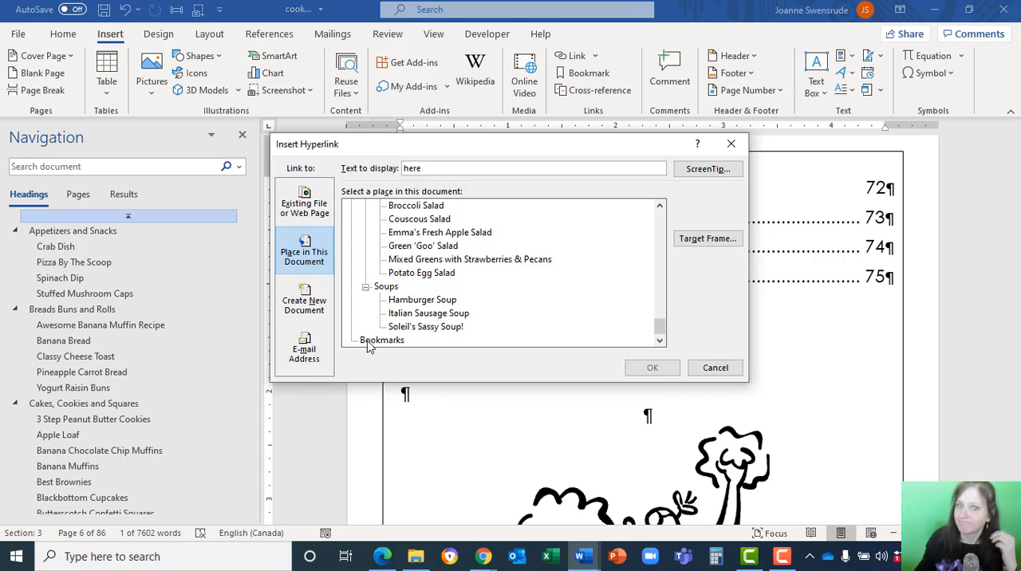
left_click(721, 372)
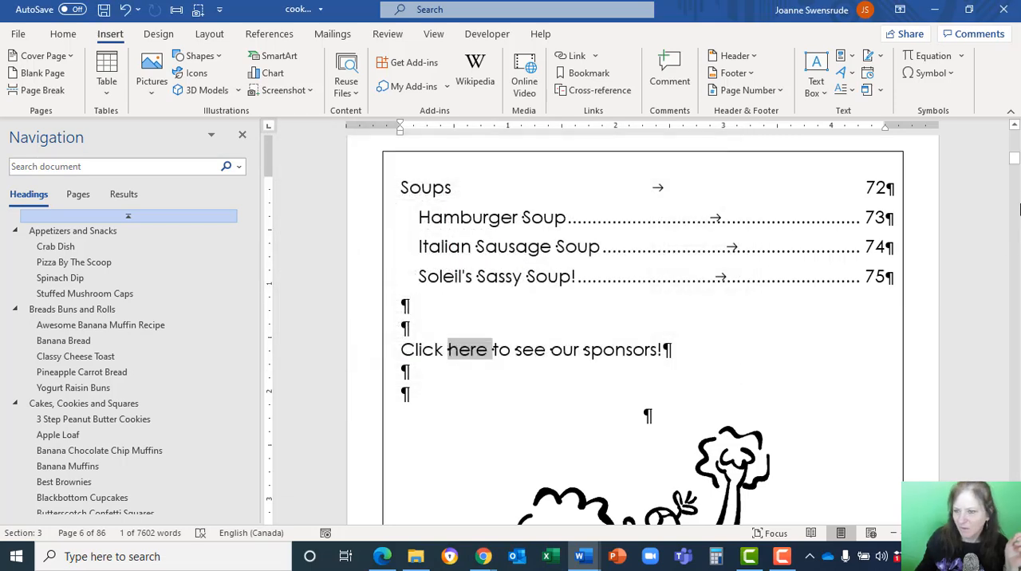
Place the insertion point at the start of the "Corporate Sponsors include:" line on the last page.
left_click_drag(1015, 165, 1010, 479)
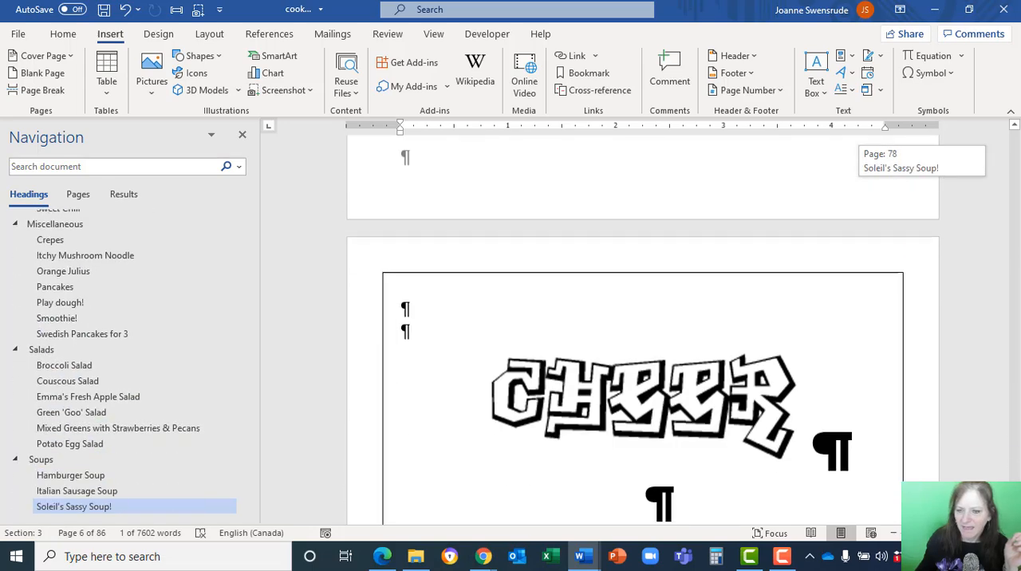
scroll(299, 172, "down", 4)
scroll(304, 170, "down", 3)
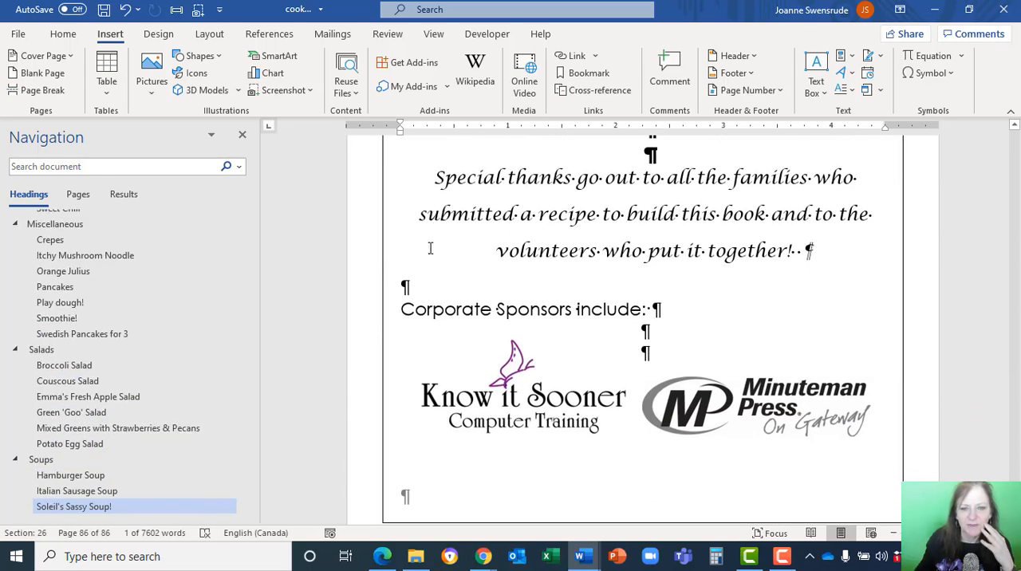
left_click(397, 310)
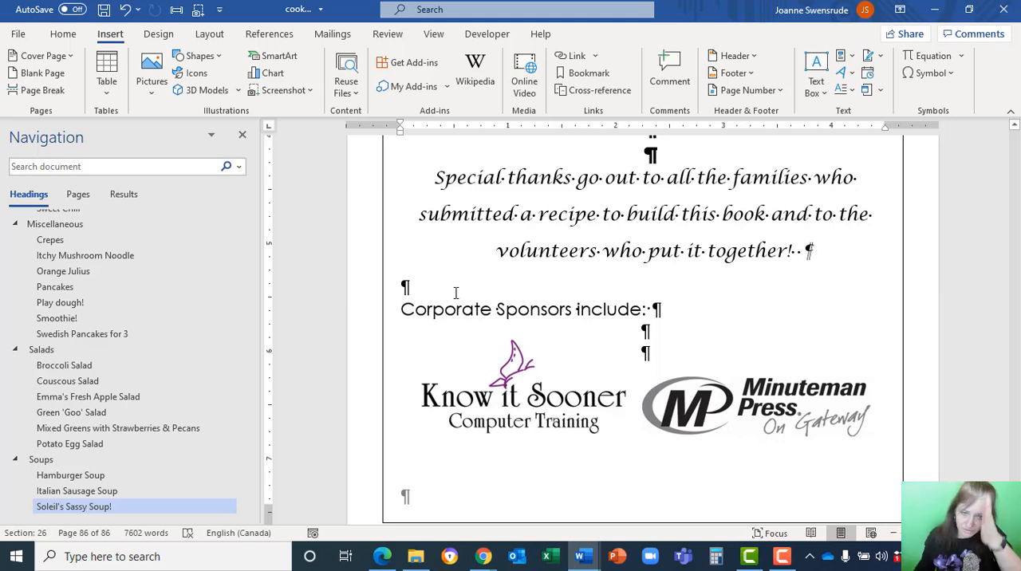
left_click_drag(475, 302, 768, 406)
left_click_drag(816, 427, 795, 456)
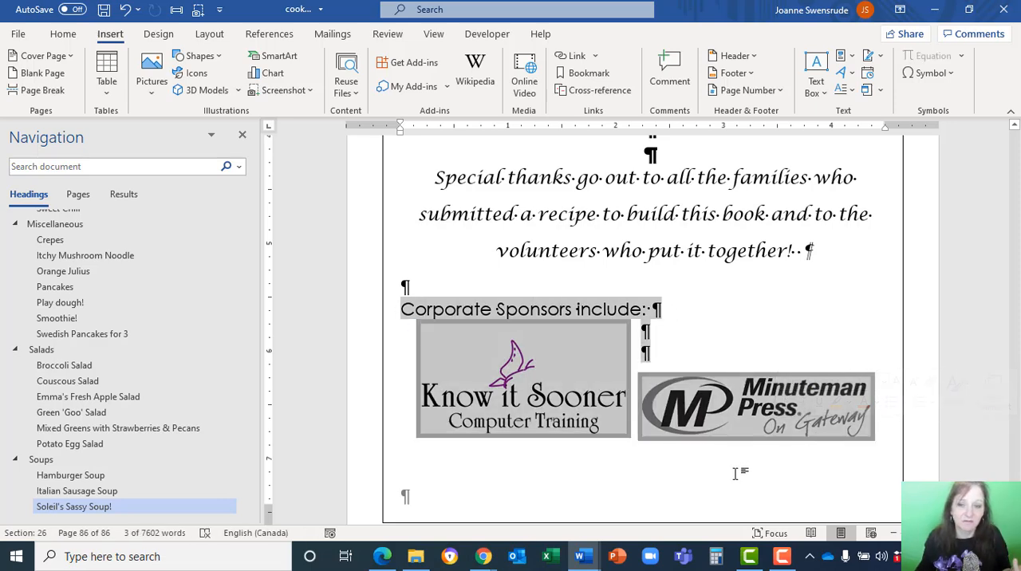
left_click(404, 311)
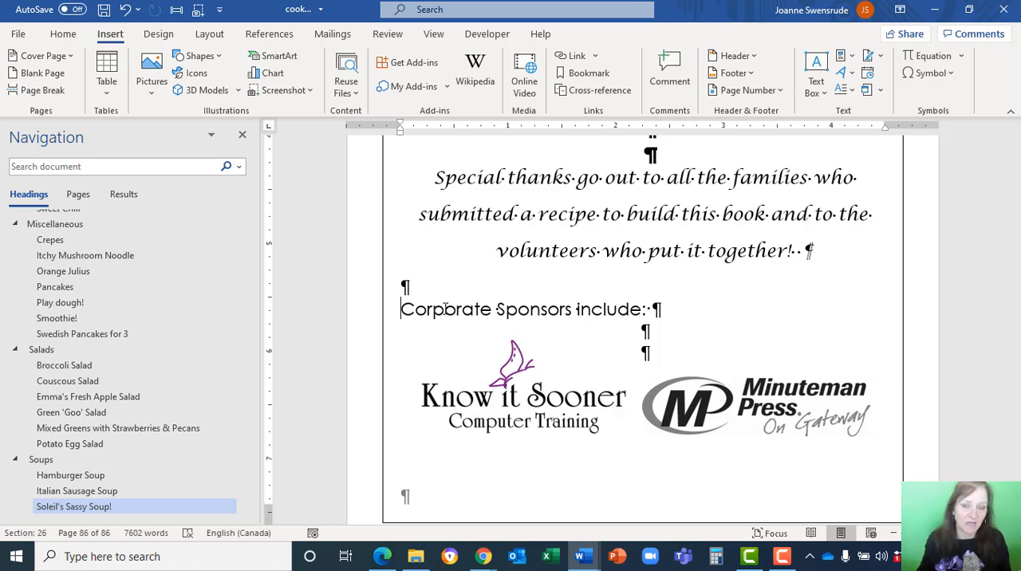
Add a bookmark named sponsors just before the text "Corporate Sponsors include:".
left_click(401, 310)
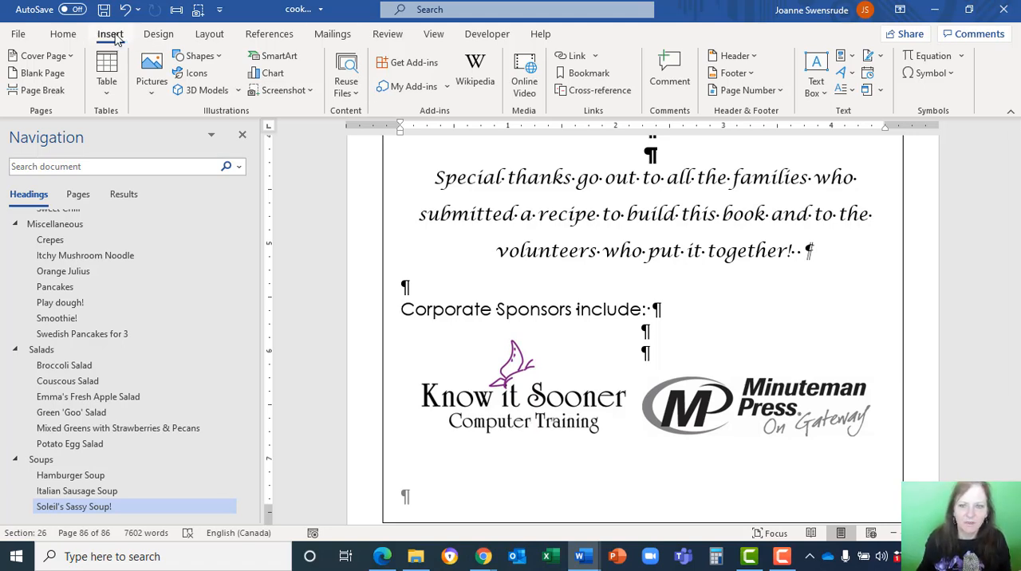
left_click(587, 75)
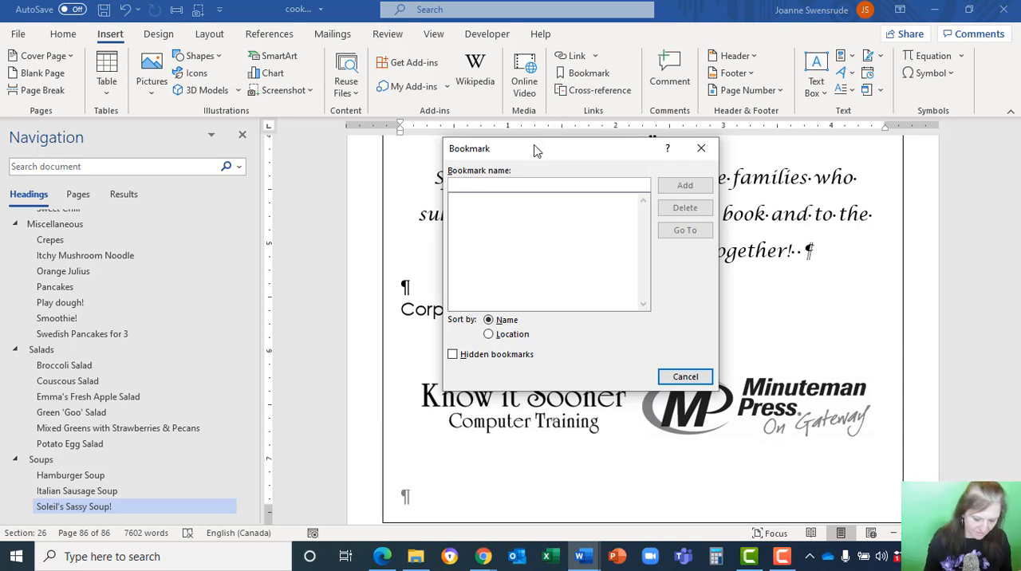
type("spo")
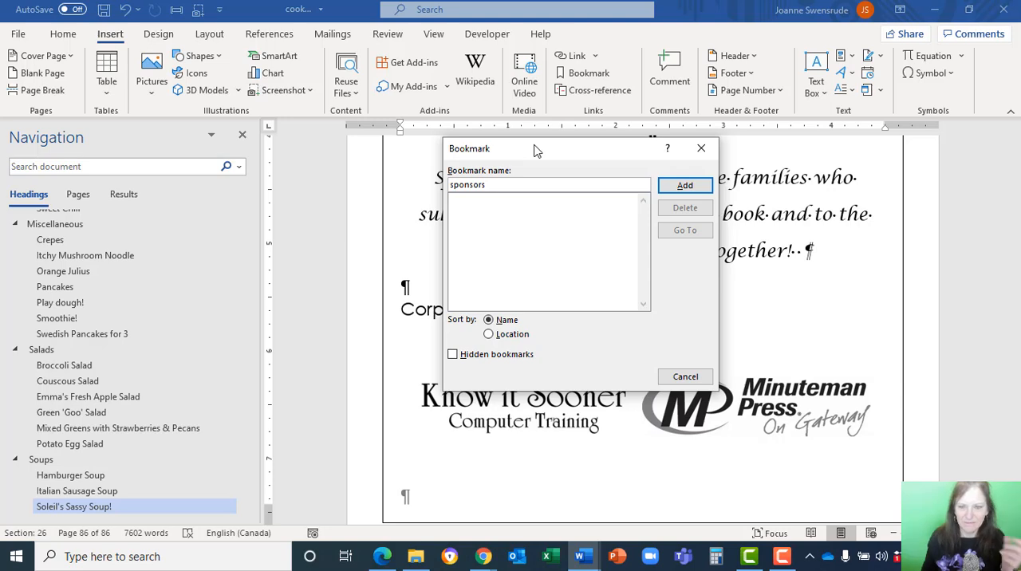
type("nsors ")
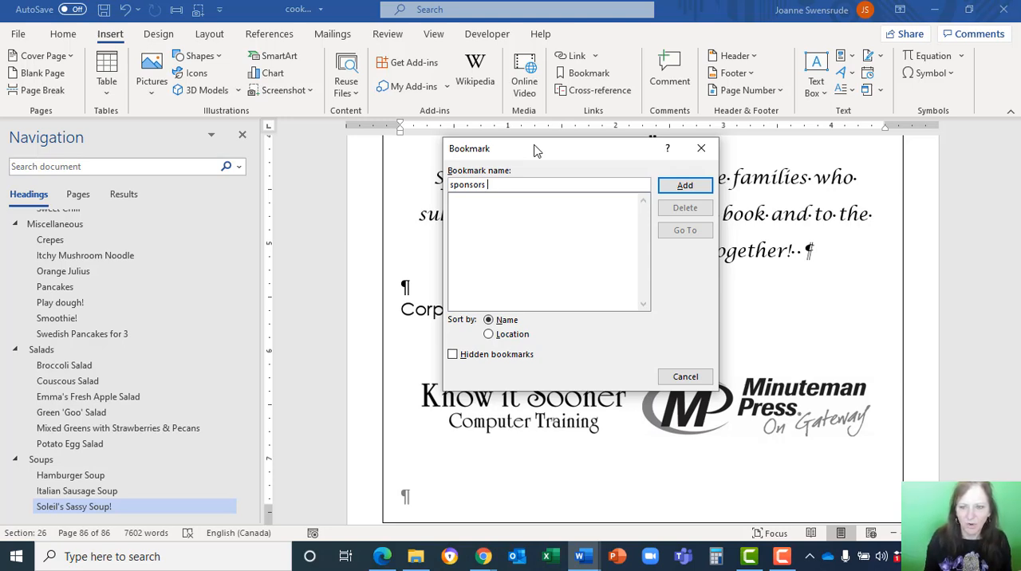
type("g")
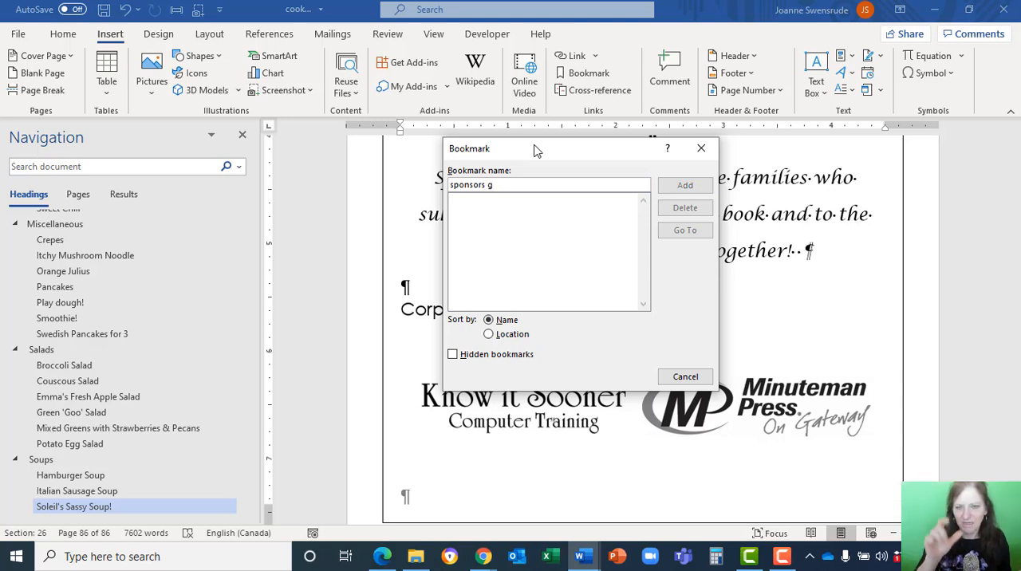
key("BackSpace")
key("BackSpace")
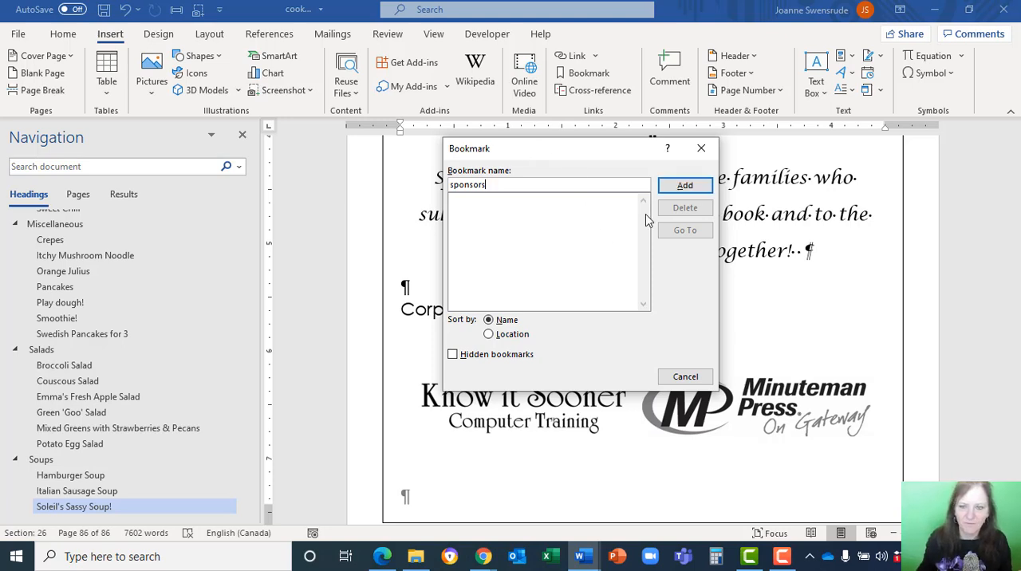
left_click(694, 188)
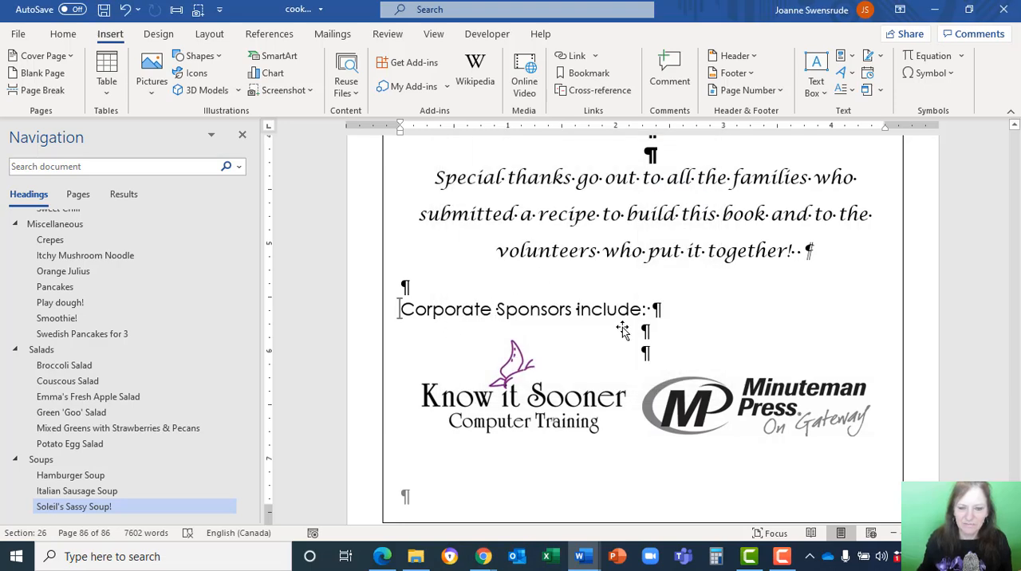
Move to the Itchy Mushroom Noodle recipe and test the sponsors bookmark by going to it from there.
left_click(720, 300)
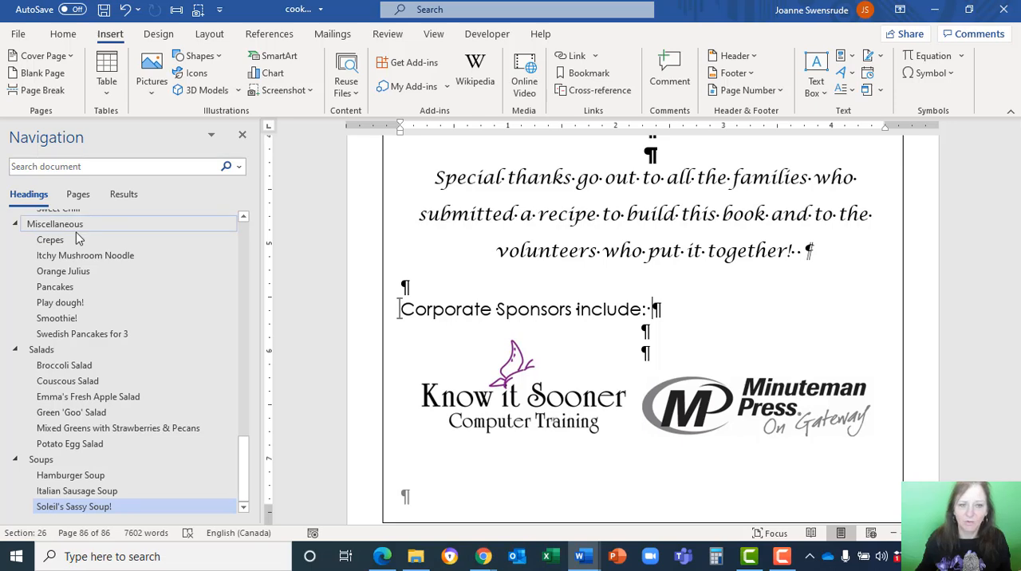
left_click(63, 261)
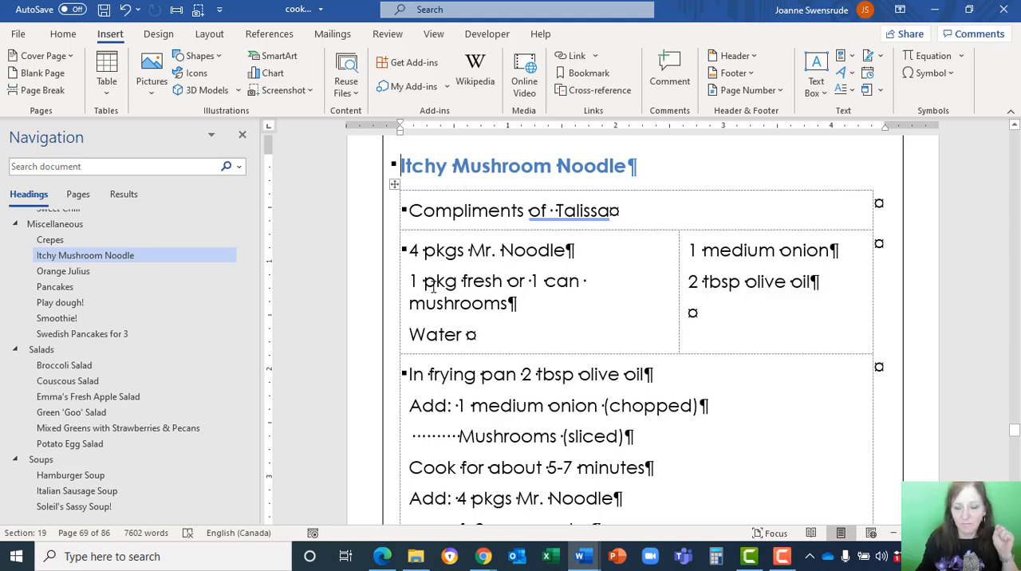
left_click(576, 74)
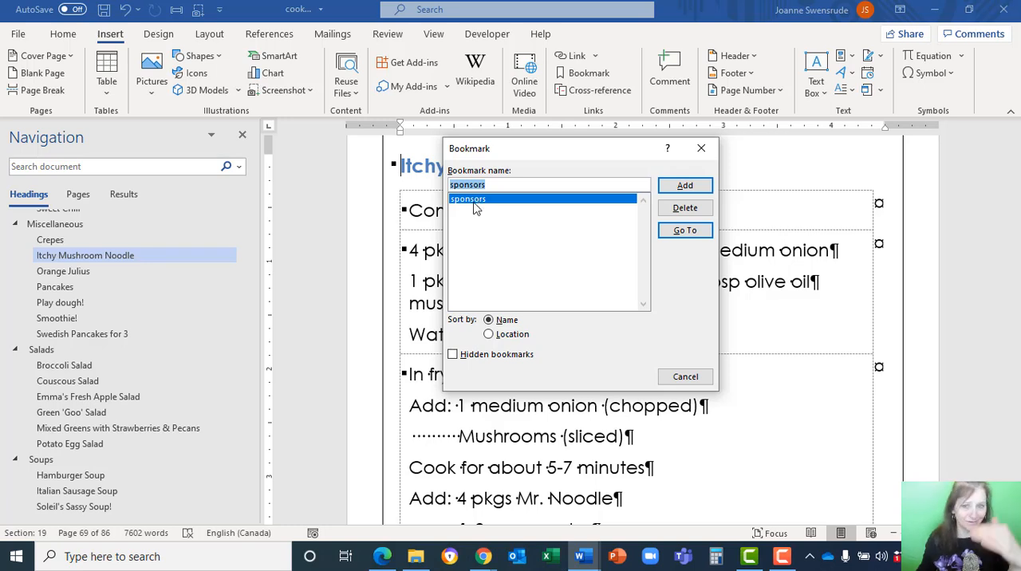
left_click(685, 236)
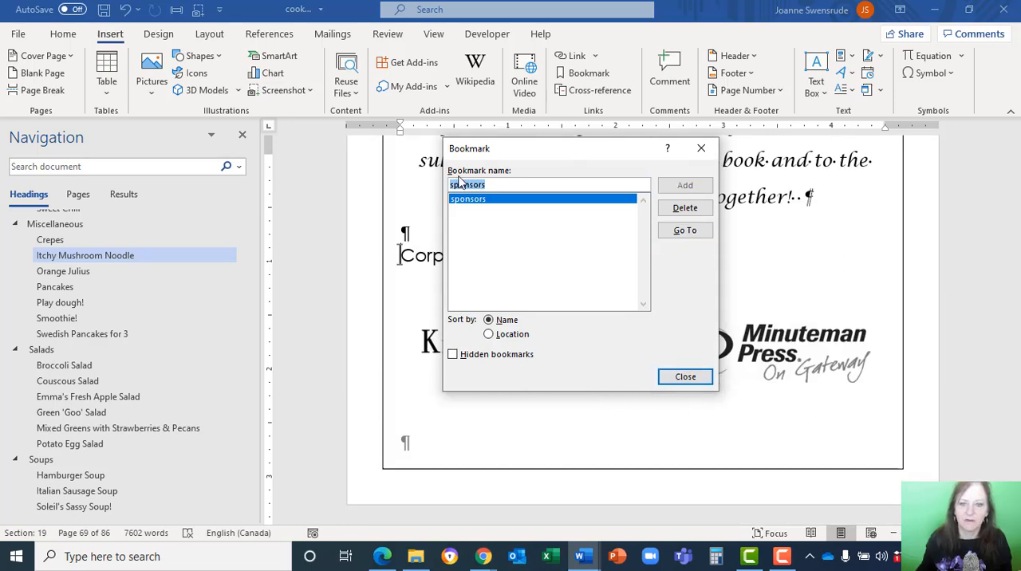
Close the Bookmark dialog and return to the "Click here to see our sponsors!" line below the Soups entries in the table of contents.
mouse_move(572, 154)
left_mouse_down()
mouse_move(116, 193)
mouse_move(563, 151)
left_mouse_up()
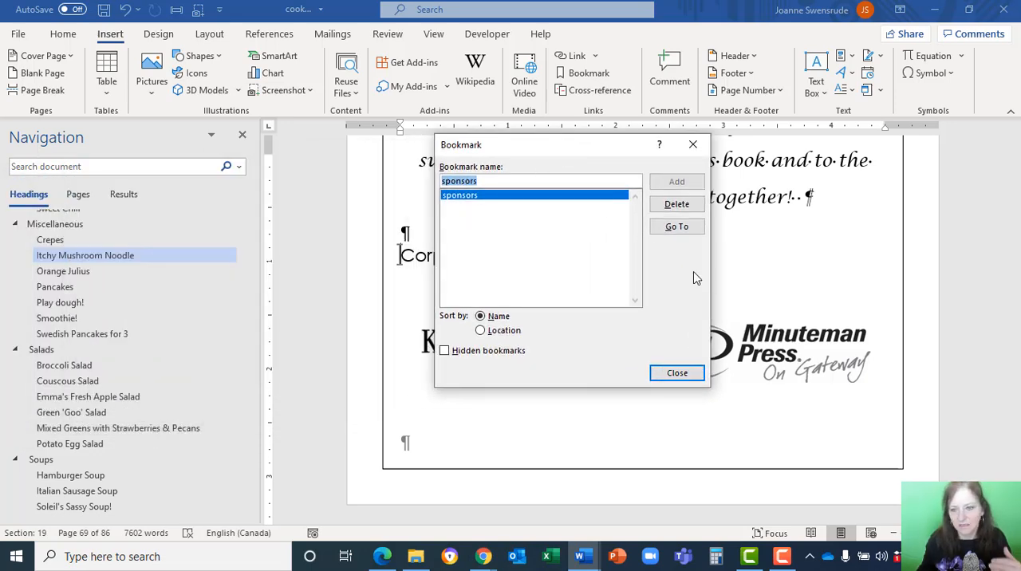
left_click(677, 373)
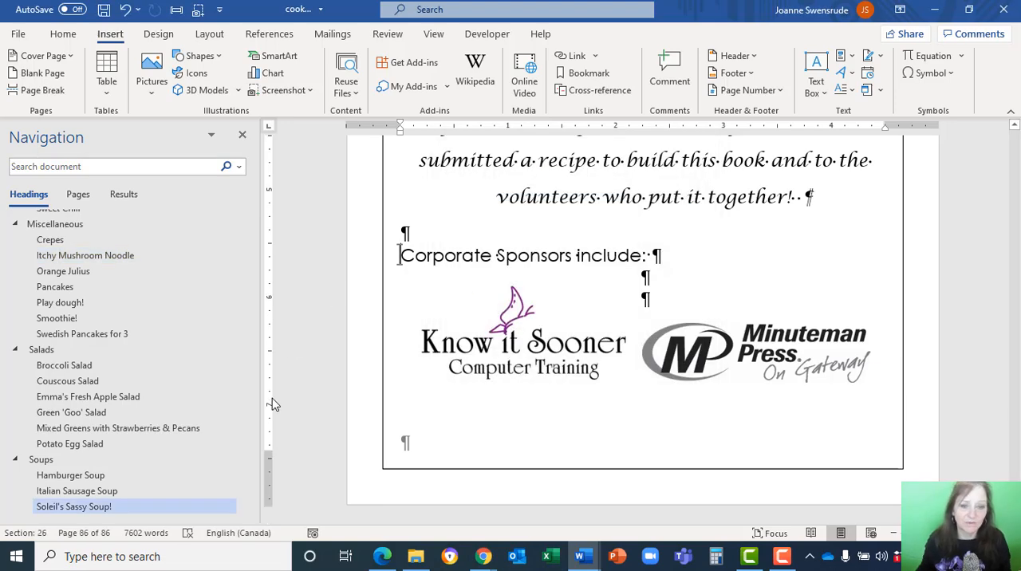
scroll(249, 278, "up", 5)
scroll(249, 279, "up", 5)
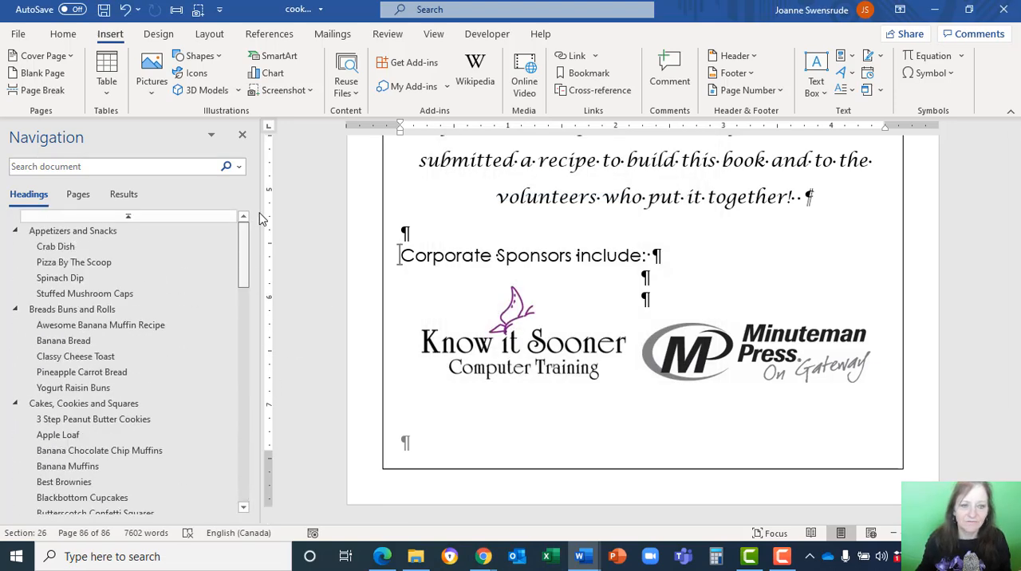
left_click(56, 247)
scroll(570, 337, "up", 20)
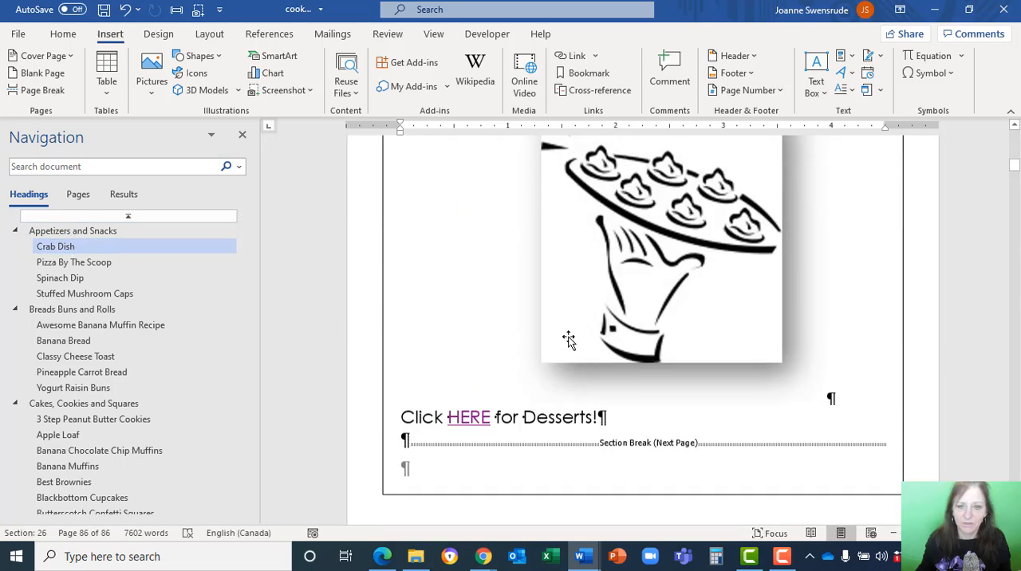
scroll(573, 336, "up", 5)
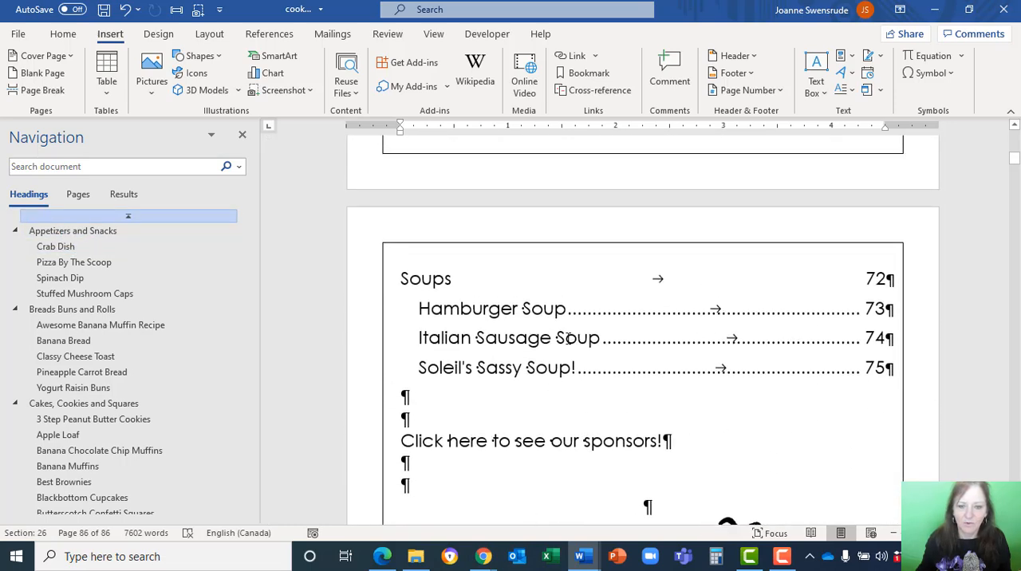
Link the word "here" in "Click here to see our sponsors!" to the sponsors bookmark and follow the link to test it.
left_click(471, 443)
double_click(471, 443)
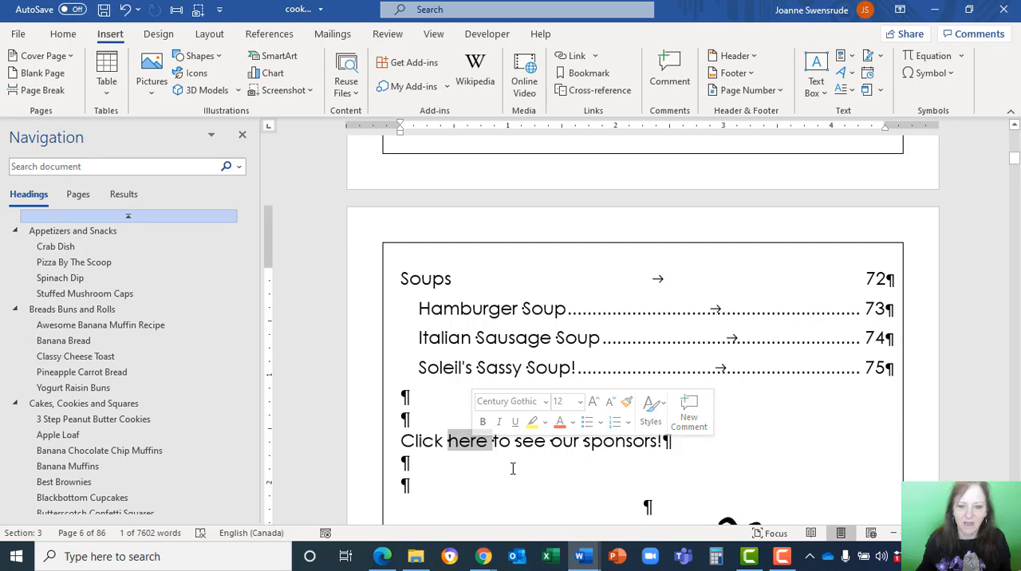
left_click(571, 62)
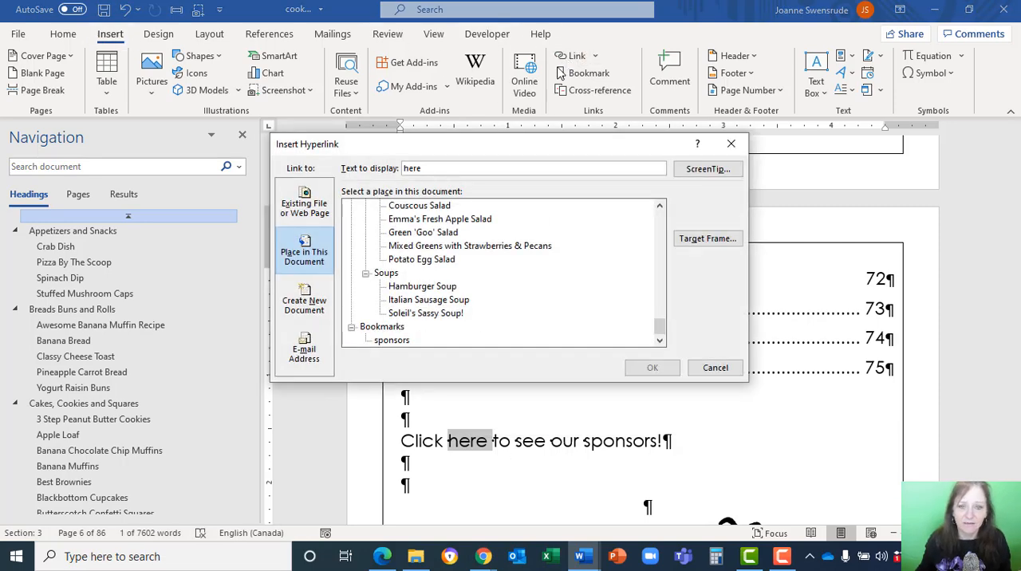
left_click(384, 343)
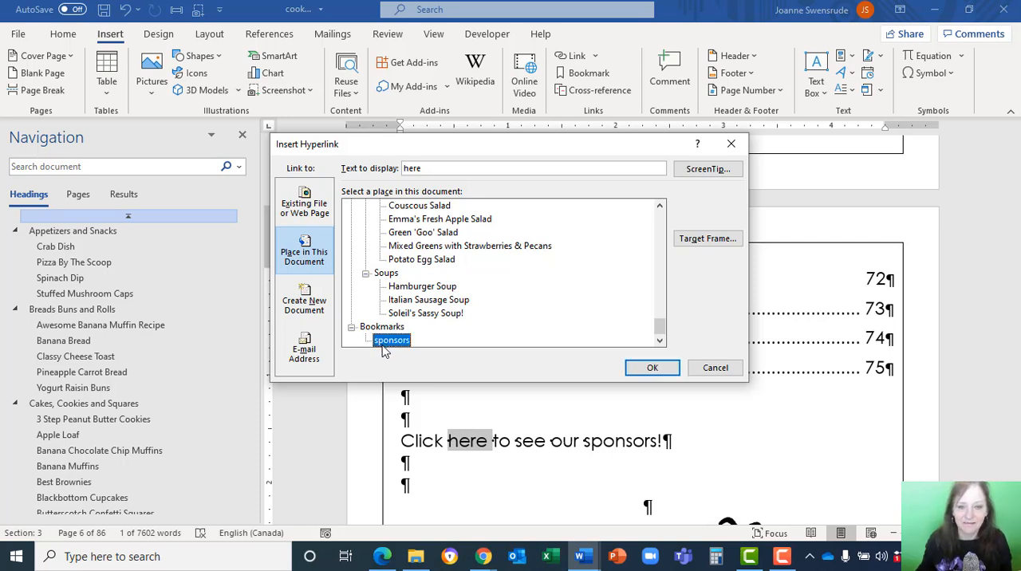
left_click(652, 370)
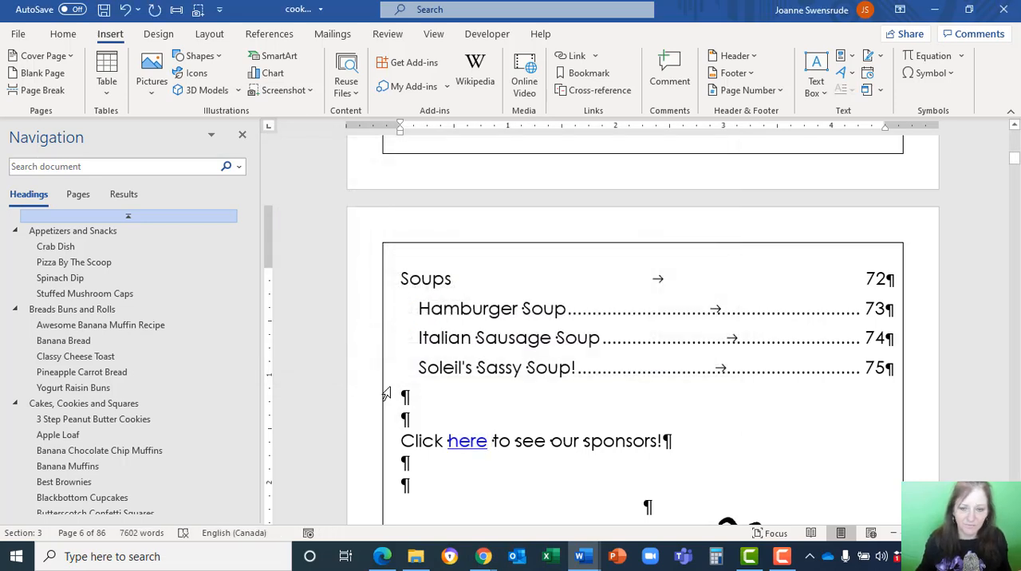
left_click(468, 443, "ctrl")
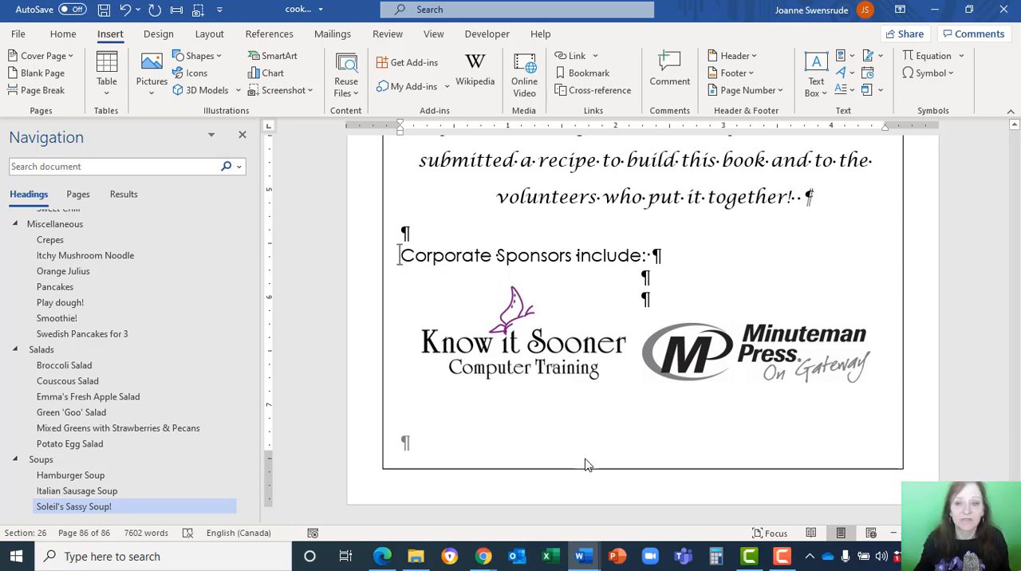
Place the insertion point in the ingredients list of the Italian Sausage Soup recipe.
scroll(570, 465, "up", 10)
scroll(562, 465, "up", 15)
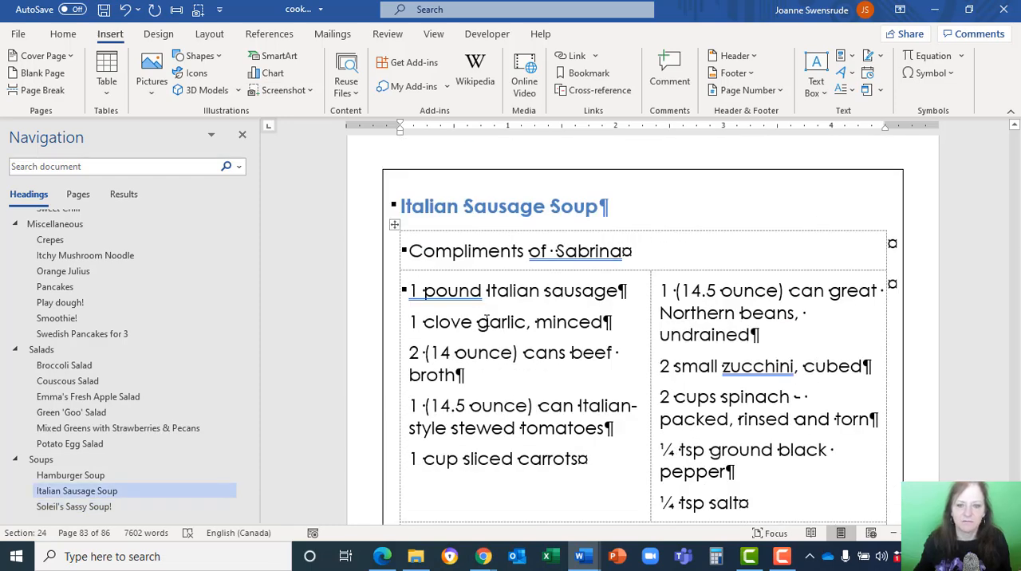
left_click(487, 322)
left_click(536, 322)
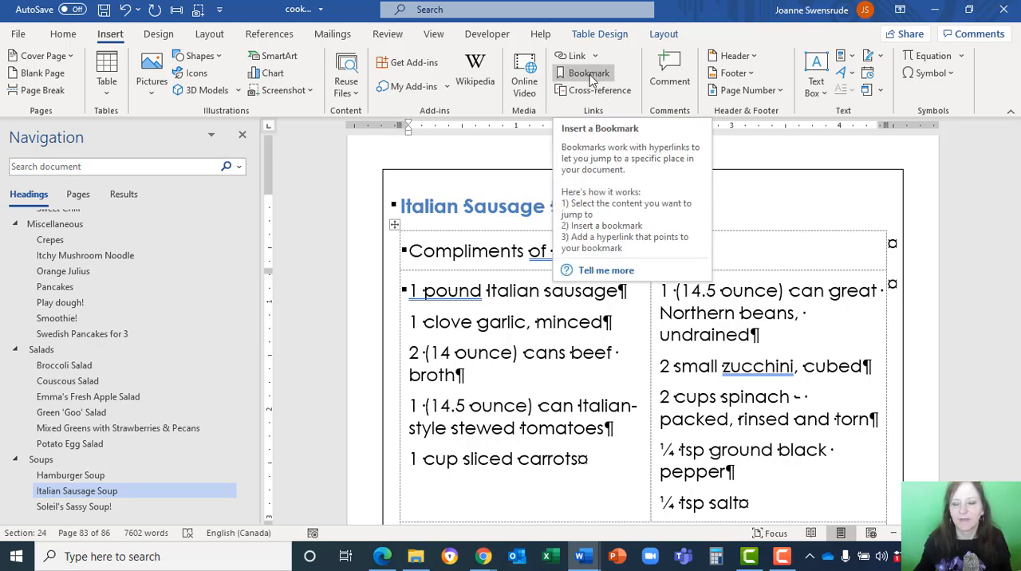
left_click(65, 36)
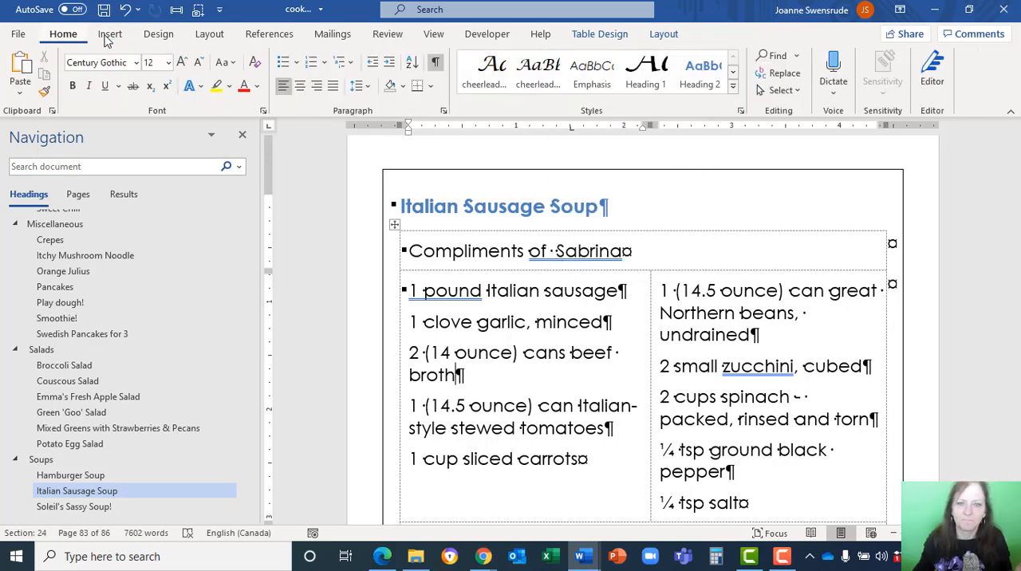